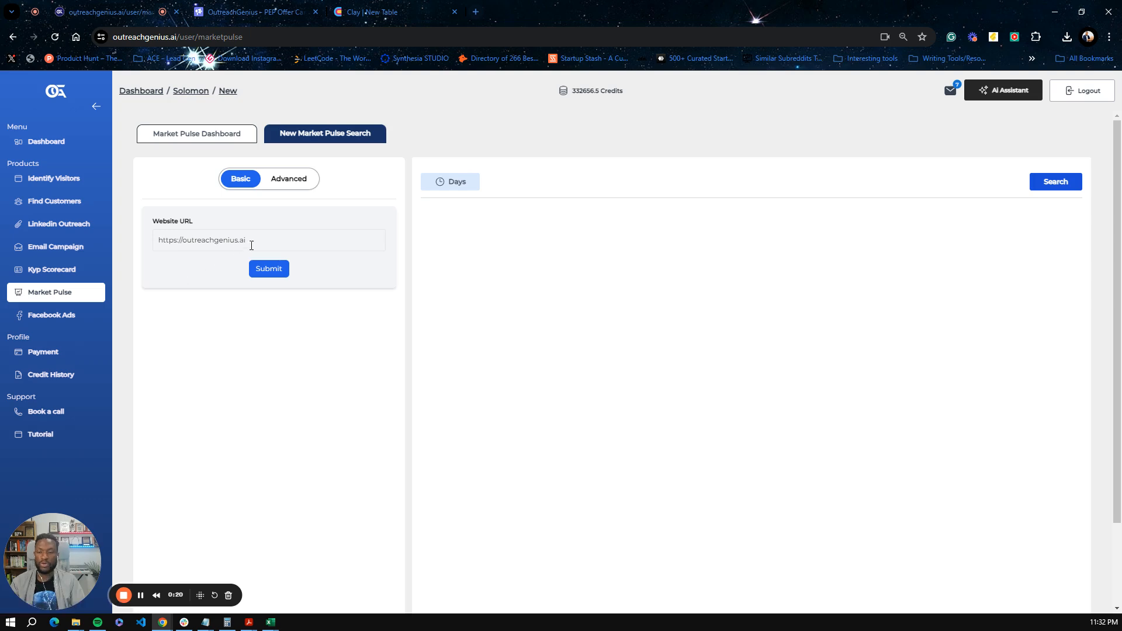
{"action": "left_click_drag", "start_coordinate": [252, 242], "coordinate": [185, 242]}
{"action": "left_click", "coordinate": [269, 270]}
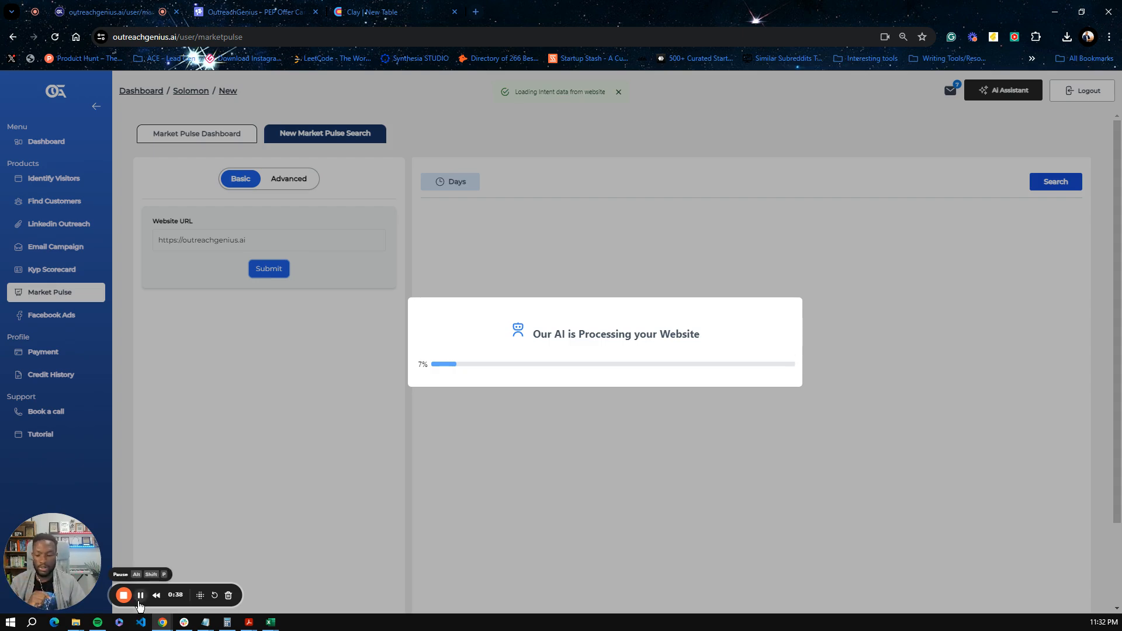
{"action": "left_click", "coordinate": [140, 595]}
{"action": "left_click", "coordinate": [140, 596]}
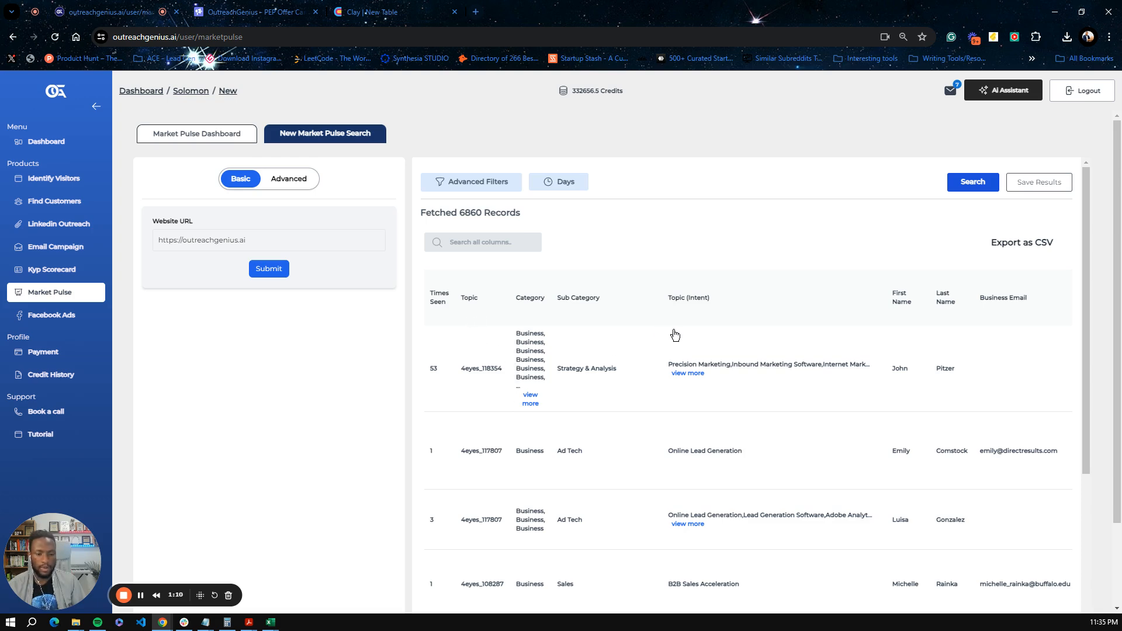
Examine the fetched Market Pulse records, from the topic and intent columns through contact details to demographic and job columns
{"action": "scroll", "coordinate": [685, 332], "scroll_direction": "right", "scroll_amount": 1}
{"action": "scroll", "coordinate": [681, 335], "scroll_direction": "right", "scroll_amount": 3}
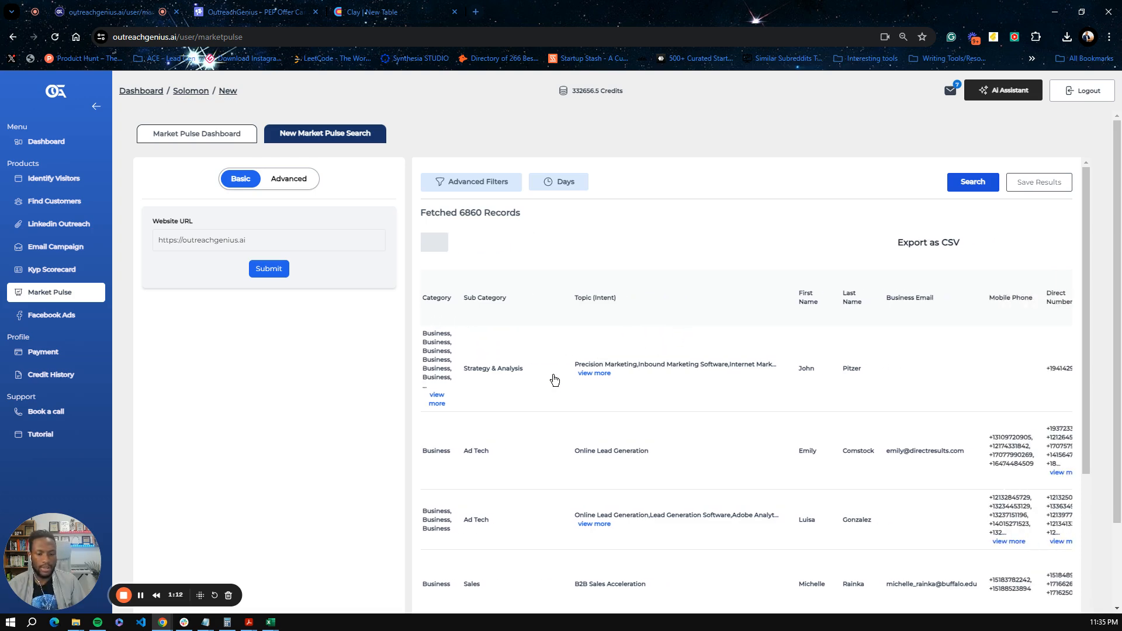
{"action": "scroll", "coordinate": [602, 404], "scroll_direction": "down", "scroll_amount": 1}
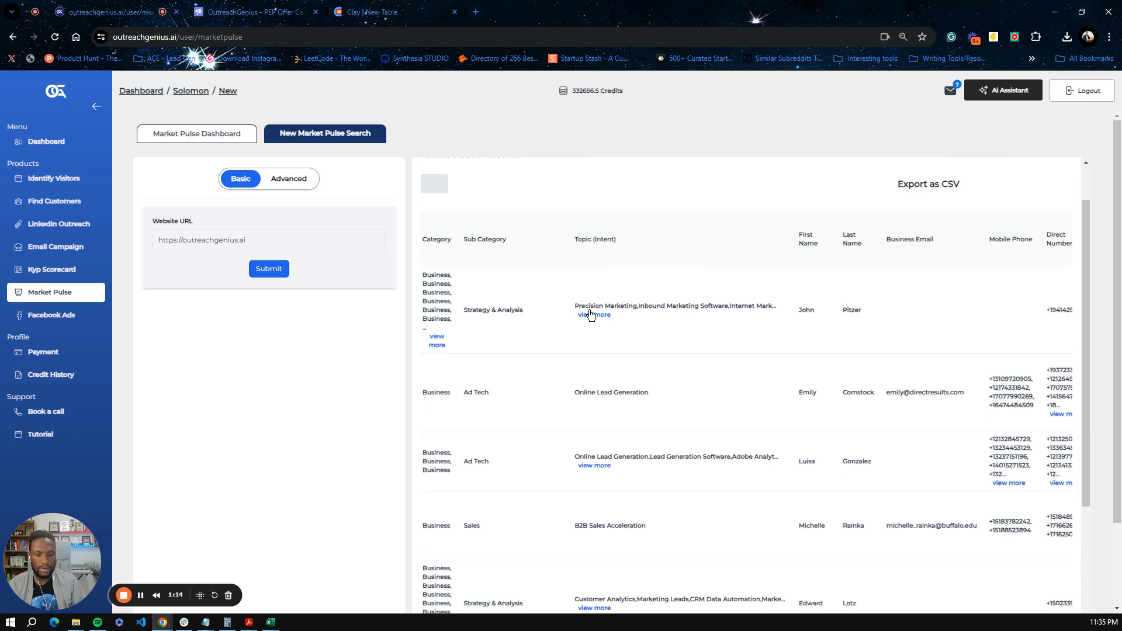
{"action": "scroll", "coordinate": [602, 414], "scroll_direction": "down", "scroll_amount": 3}
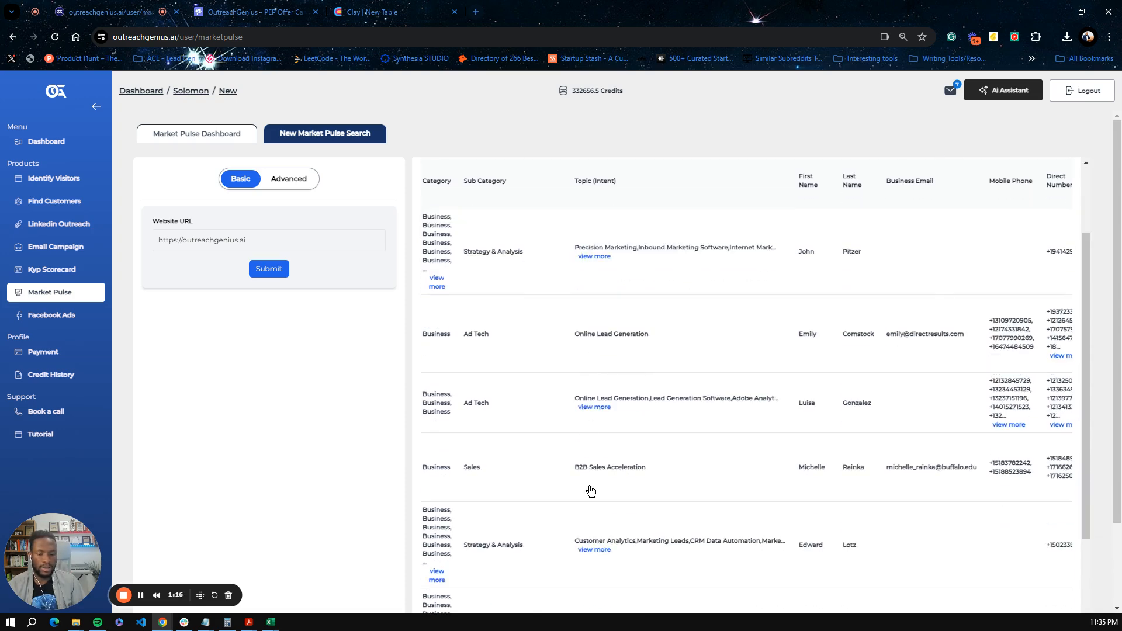
{"action": "scroll", "coordinate": [549, 488], "scroll_direction": "down", "scroll_amount": 1}
{"action": "scroll", "coordinate": [596, 484], "scroll_direction": "up", "scroll_amount": 5}
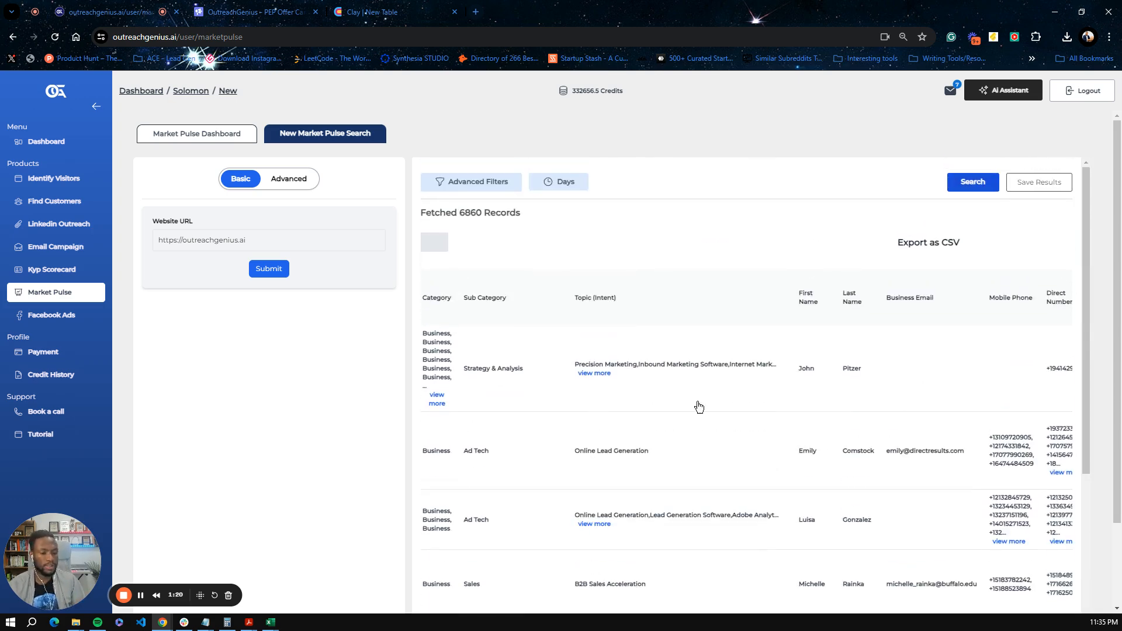
{"action": "scroll", "coordinate": [776, 393], "scroll_direction": "right", "scroll_amount": 1}
{"action": "scroll", "coordinate": [776, 393], "scroll_direction": "right", "scroll_amount": 10}
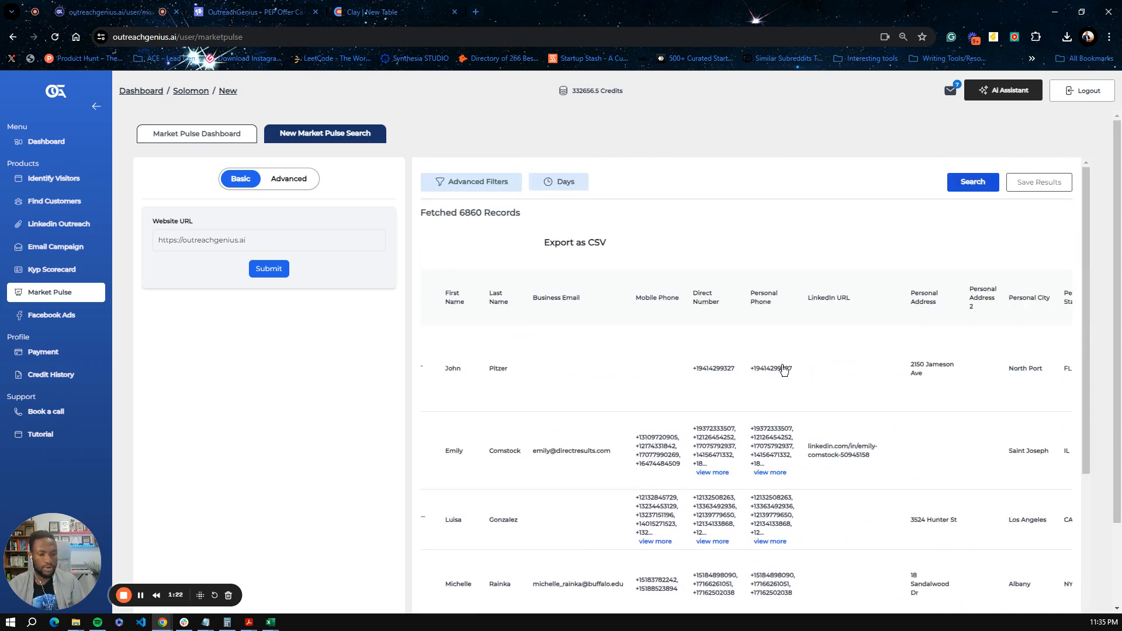
{"action": "scroll", "coordinate": [801, 355], "scroll_direction": "right", "scroll_amount": 12}
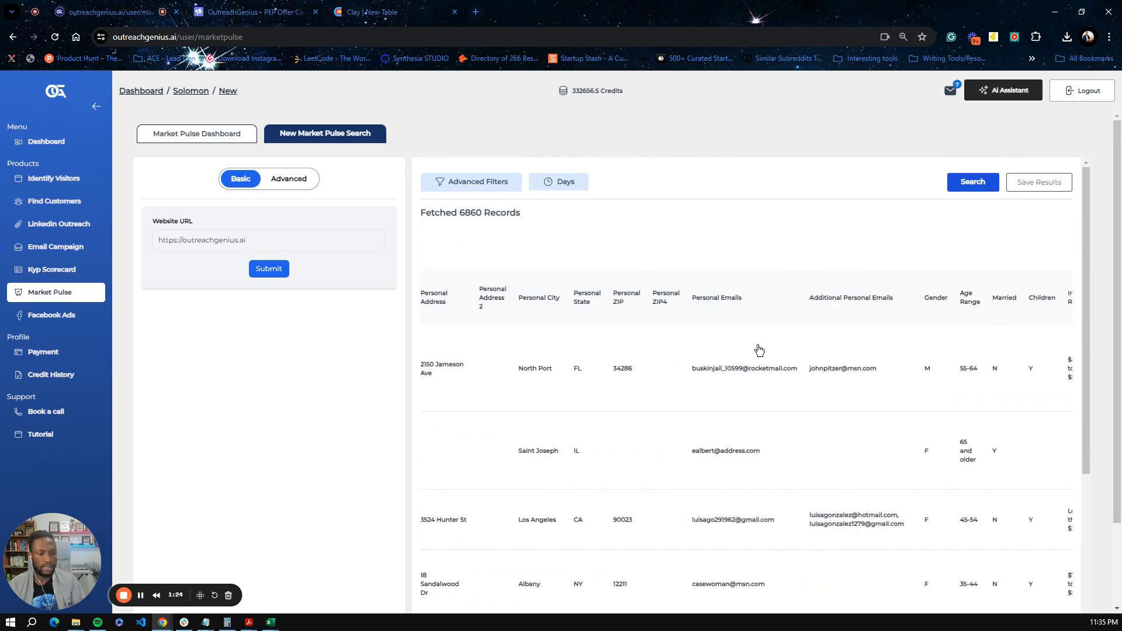
{"action": "scroll", "coordinate": [684, 315], "scroll_direction": "right", "scroll_amount": 5}
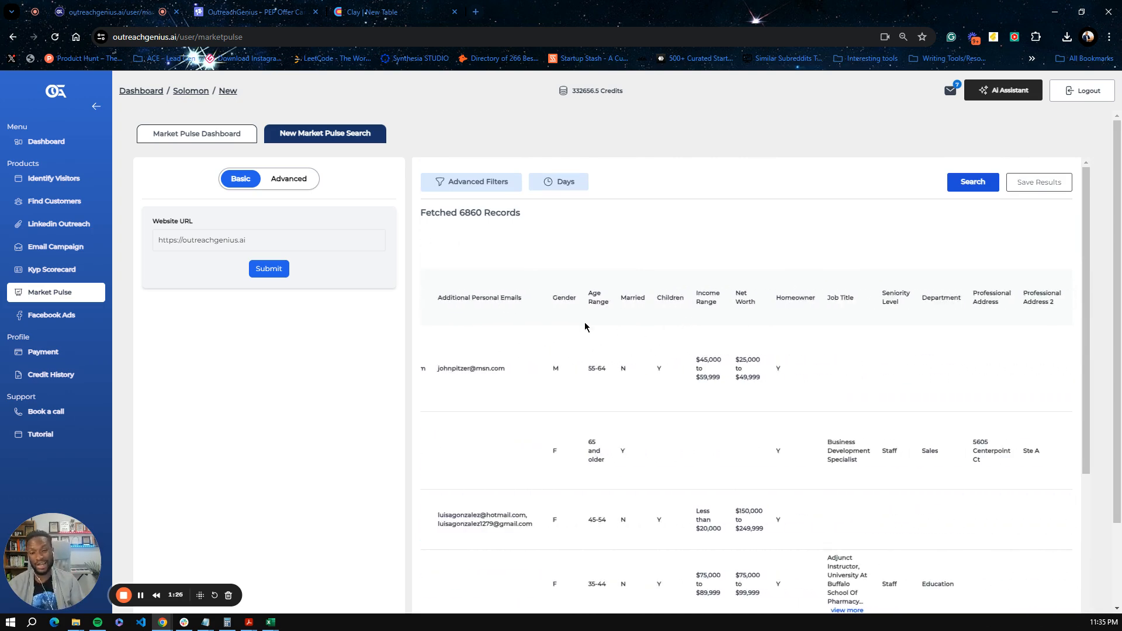
Switch to the Smartlead PEP Offer campaign and review the stage 1 email variants, including the {{AI_Marketing_Ideas_Response}} variable
{"action": "left_click", "coordinate": [235, 14]}
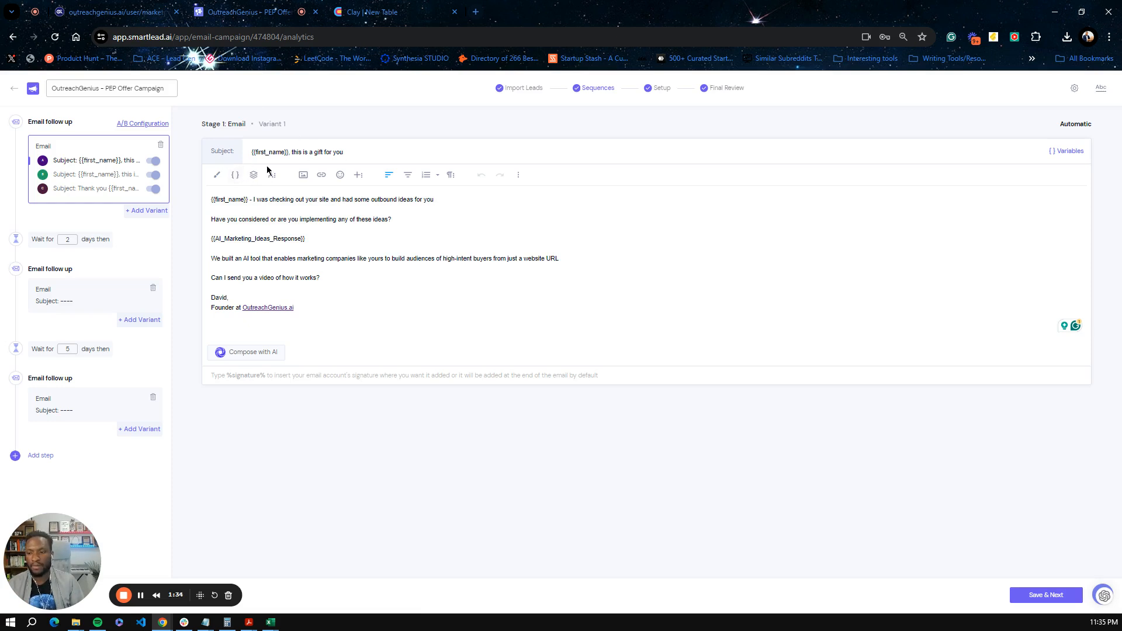
{"action": "left_click_drag", "start_coordinate": [307, 240], "coordinate": [197, 244]}
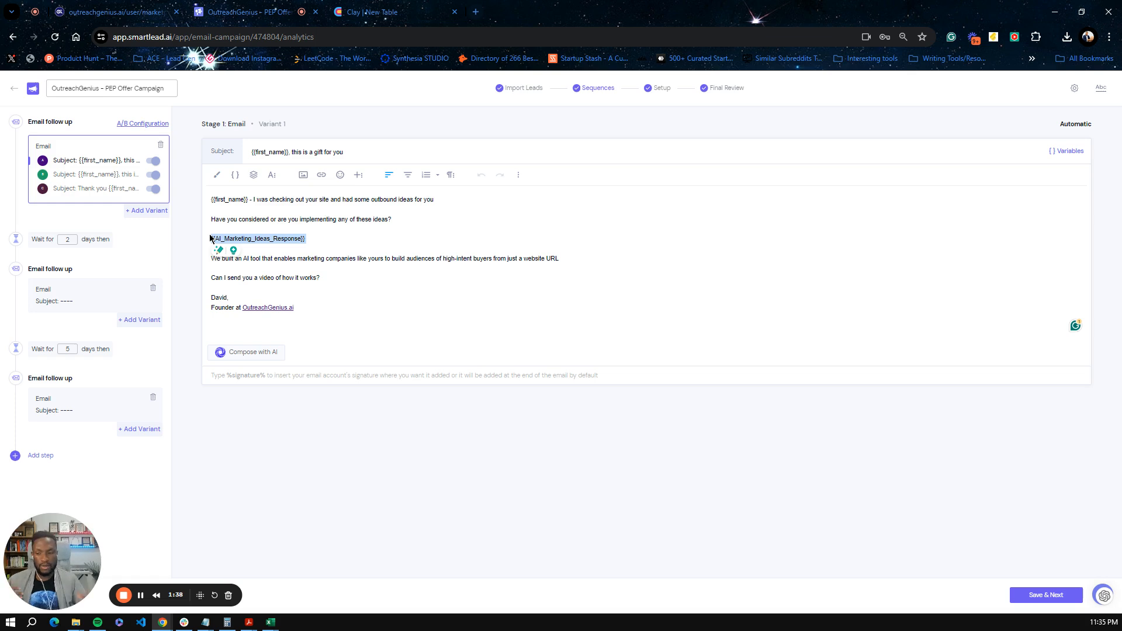
{"action": "left_click", "coordinate": [90, 174]}
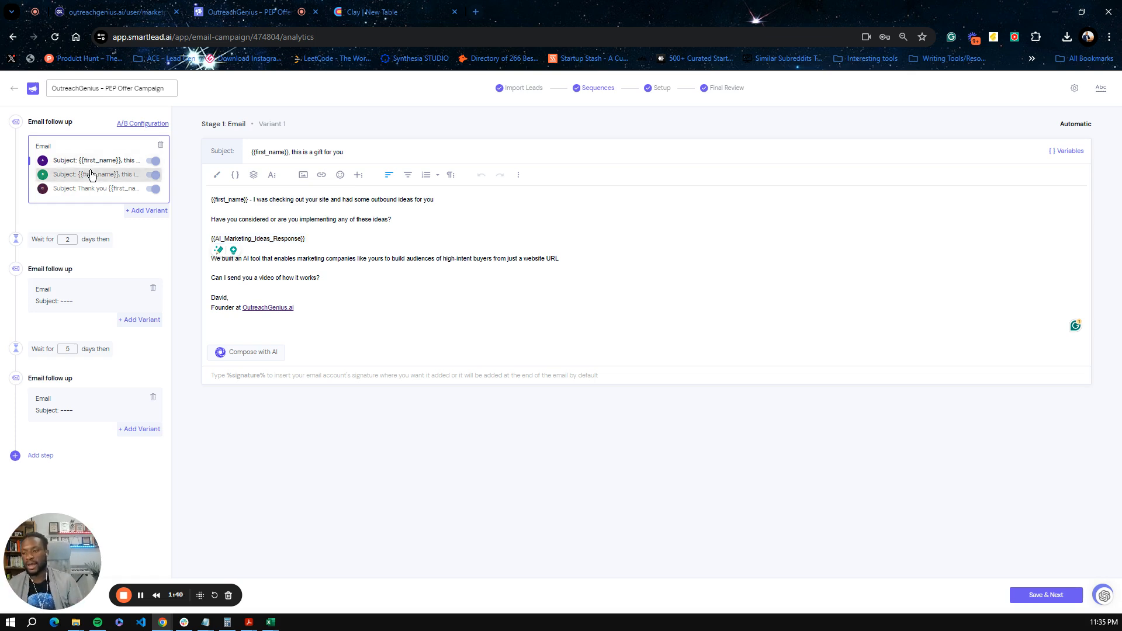
{"action": "left_click", "coordinate": [368, 201]}
{"action": "left_click_drag", "start_coordinate": [368, 202], "coordinate": [255, 203]}
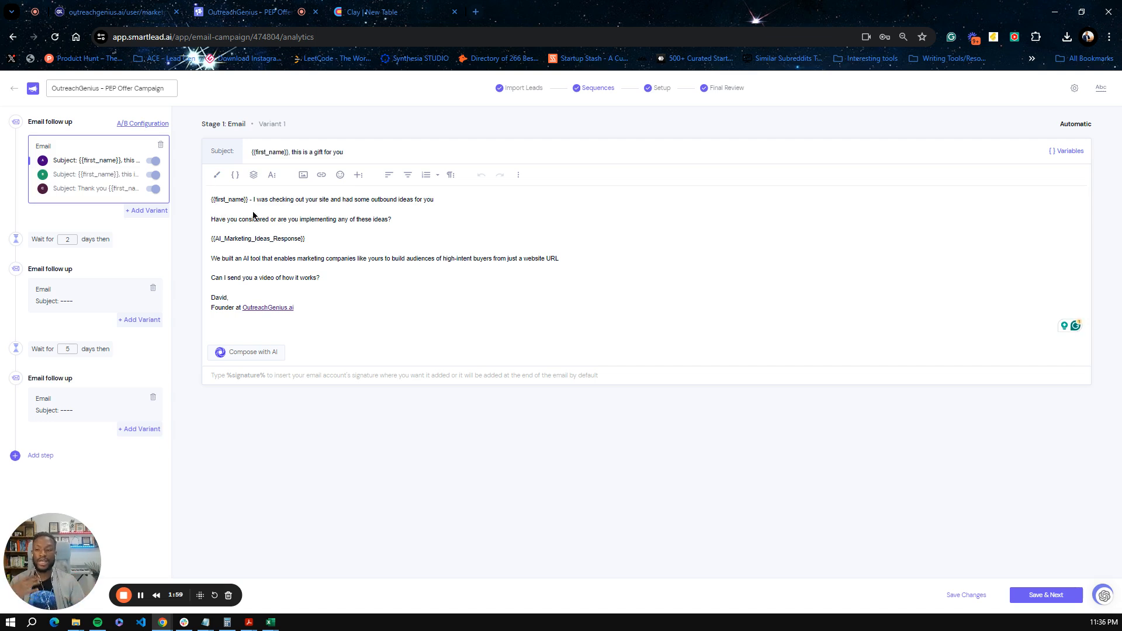
Switch to the Clay table of marketing agency owners and open the AI formula generator for the Lead Qualification for ICP column
{"action": "left_click", "coordinate": [368, 11]}
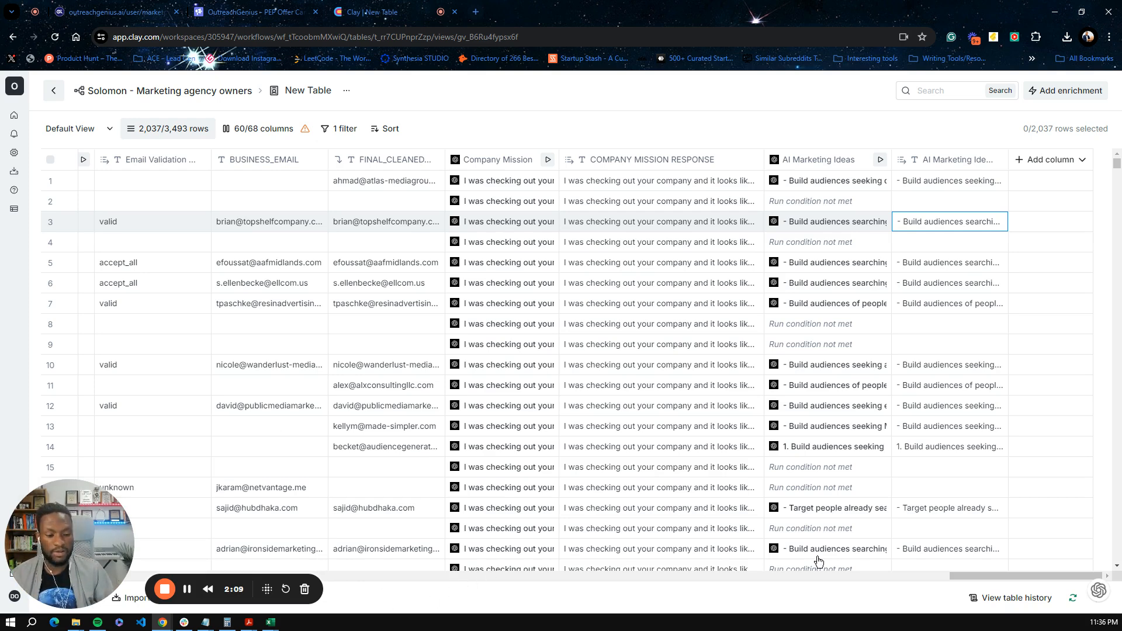
{"action": "left_click_drag", "start_coordinate": [950, 575], "coordinate": [697, 578]}
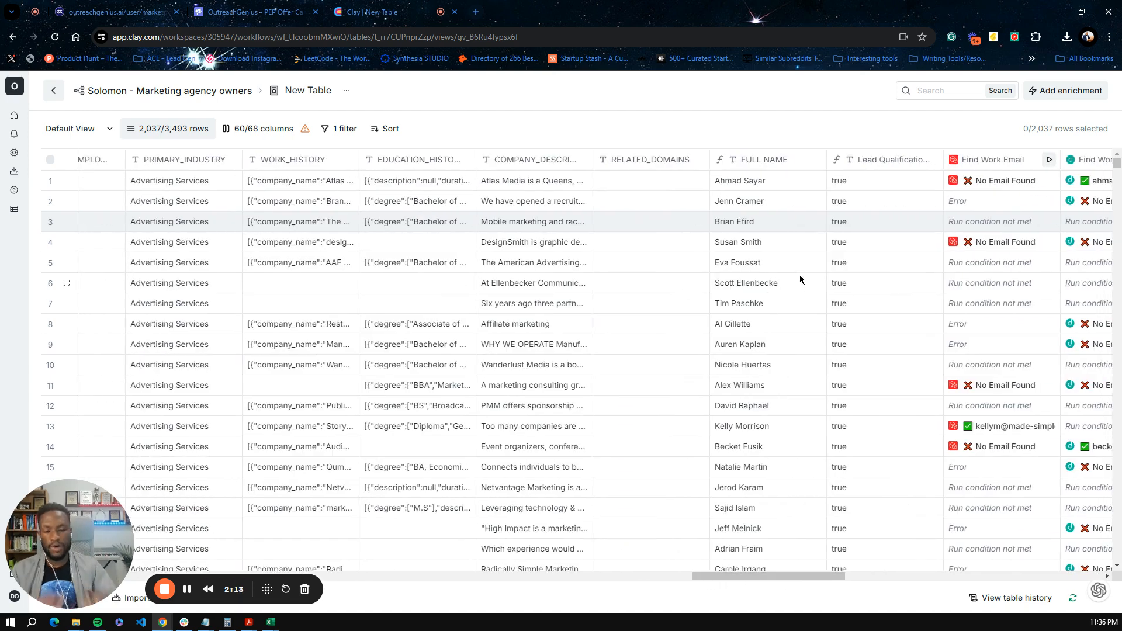
{"action": "left_click", "coordinate": [897, 165]}
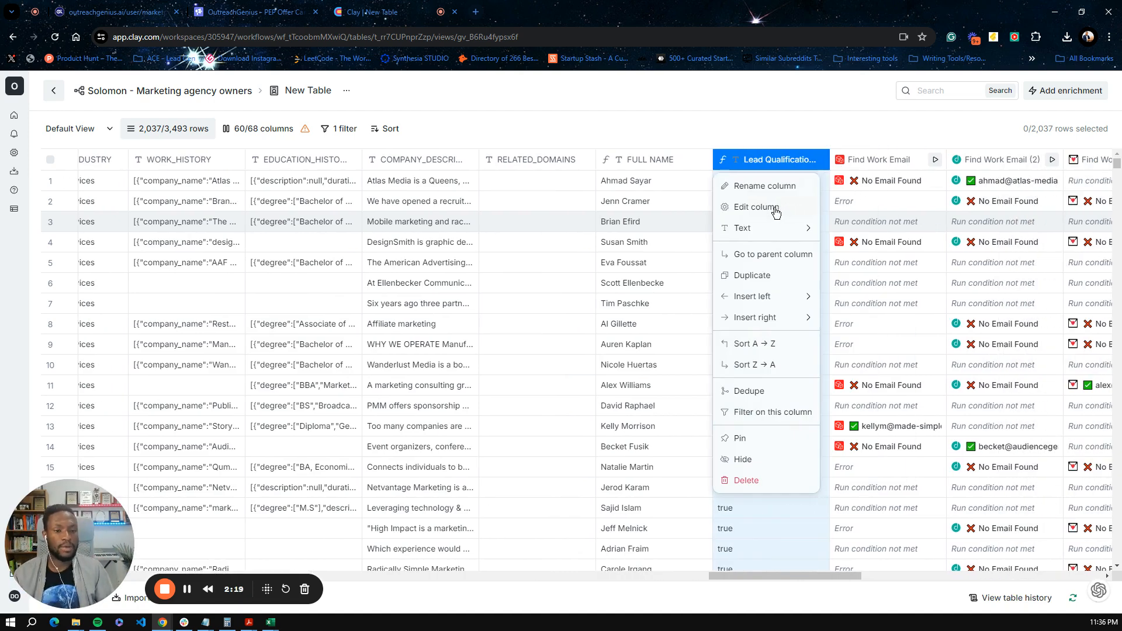
{"action": "left_click", "coordinate": [776, 210]}
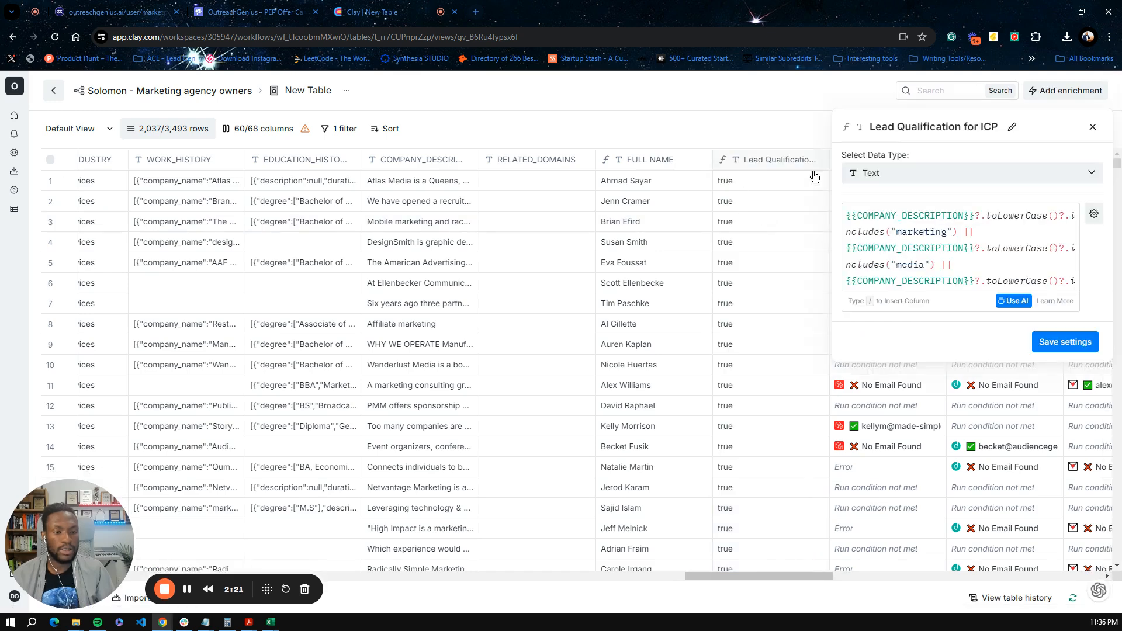
{"action": "left_click", "coordinate": [1014, 300]}
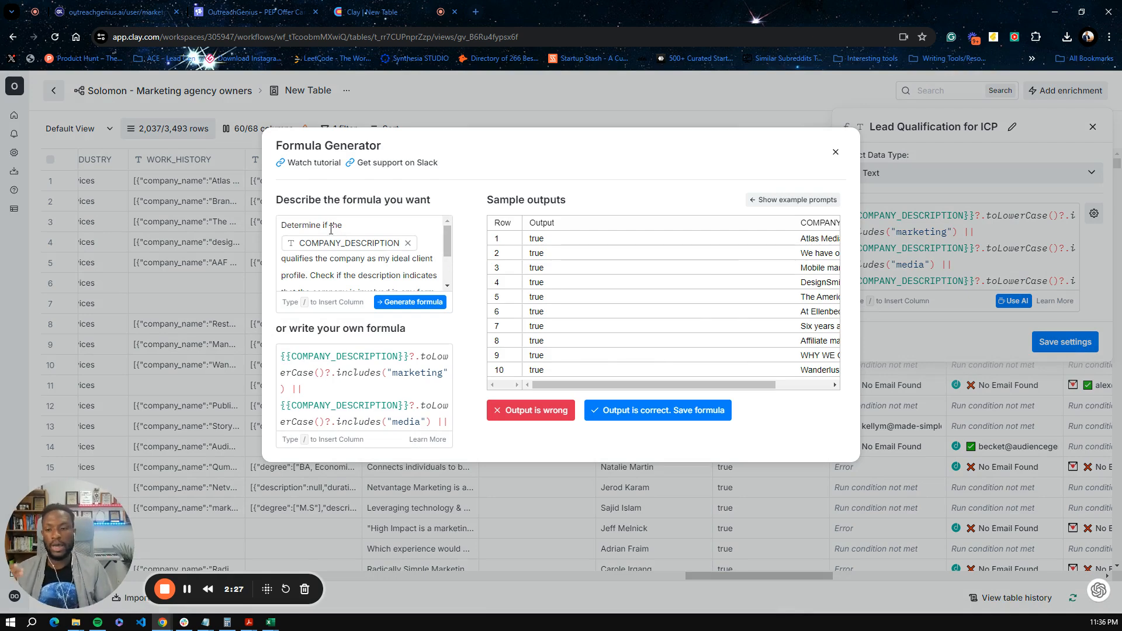
Review the ideal client profile prompt based on COMPANY_DESCRIPTION, and accept and save its formula as correct
{"action": "mouse_move", "coordinate": [336, 242]}
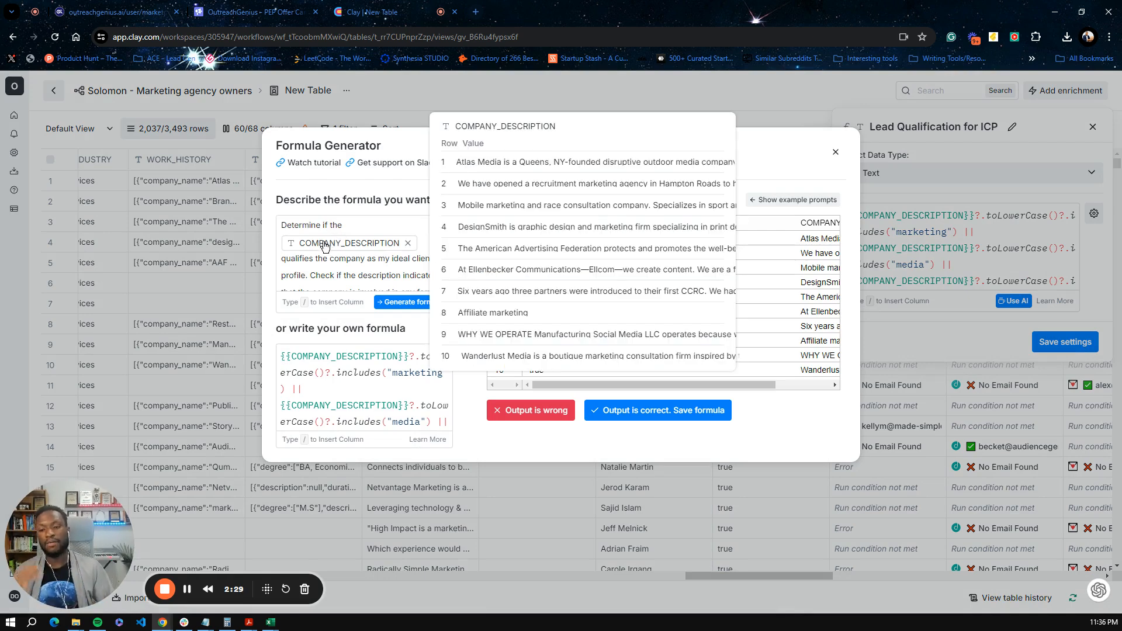
{"action": "left_click", "coordinate": [360, 257]}
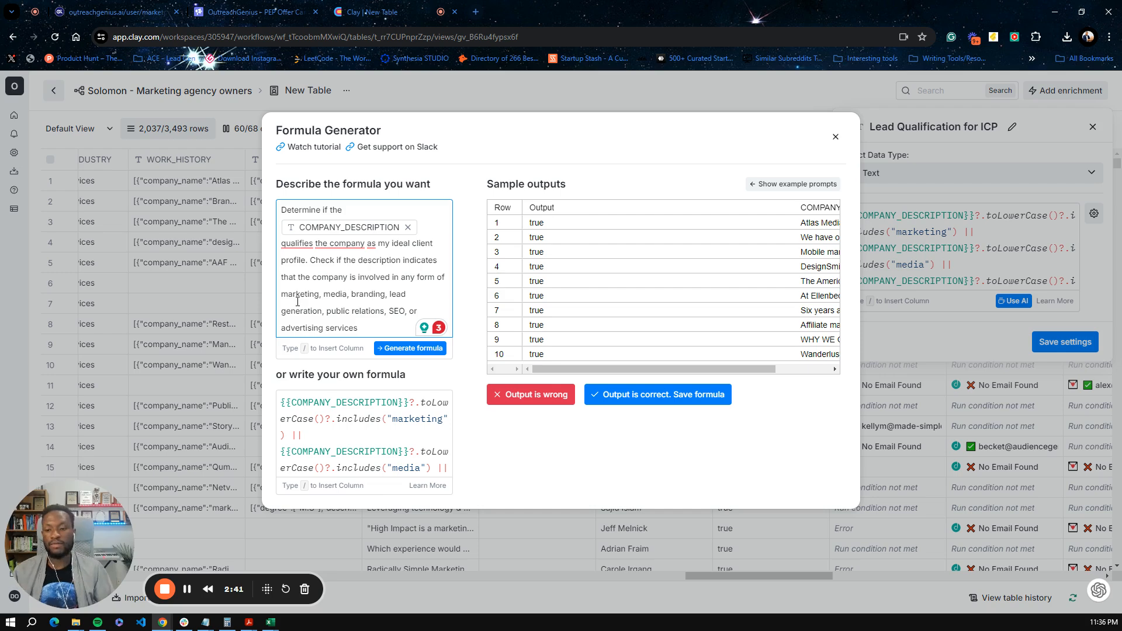
{"action": "double_click", "coordinate": [317, 292]}
{"action": "left_click", "coordinate": [341, 293]}
{"action": "left_click", "coordinate": [390, 294]}
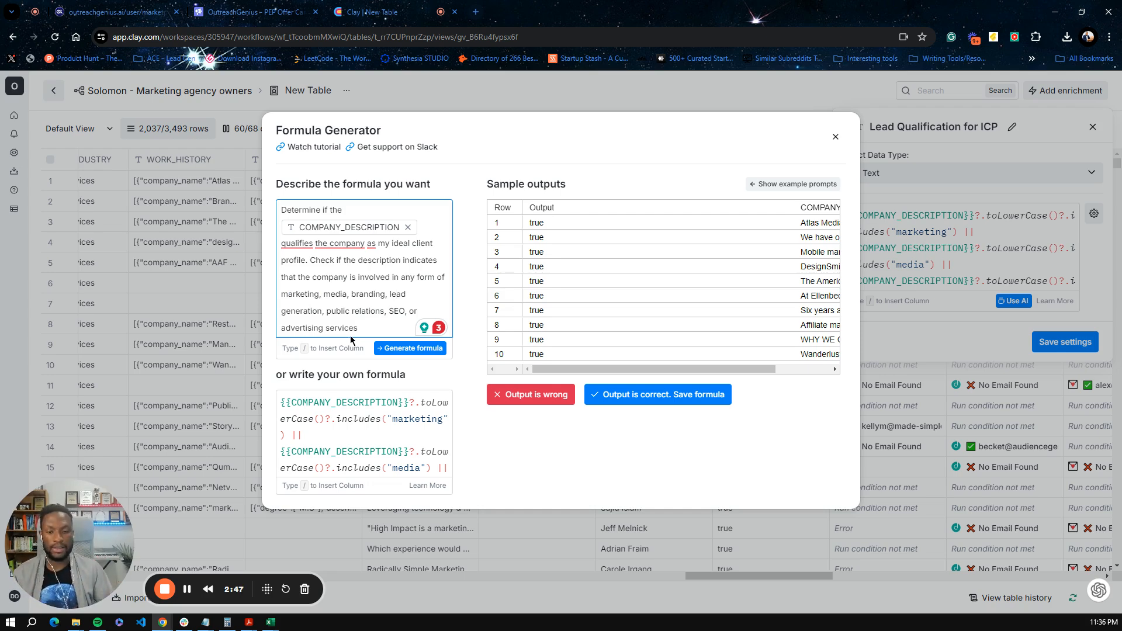
{"action": "left_click", "coordinate": [653, 395]}
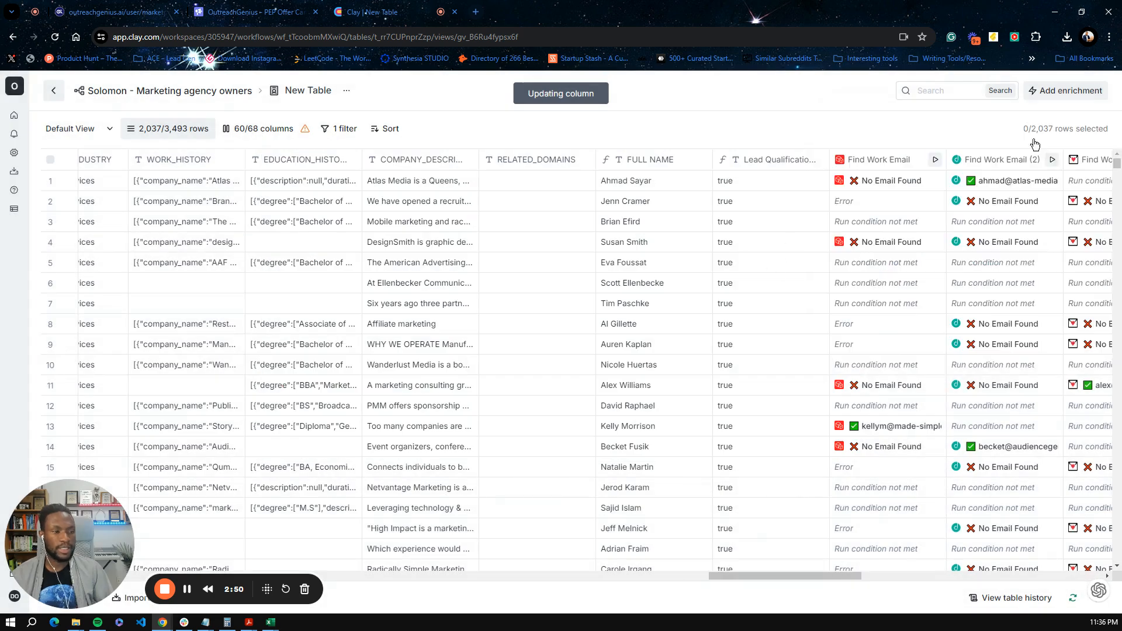
Open the Company Mission column's settings, review its ChatGPT prompt, including the output rules and the prefix, and close them
{"action": "scroll", "coordinate": [763, 577], "scroll_direction": "right", "scroll_amount": 5}
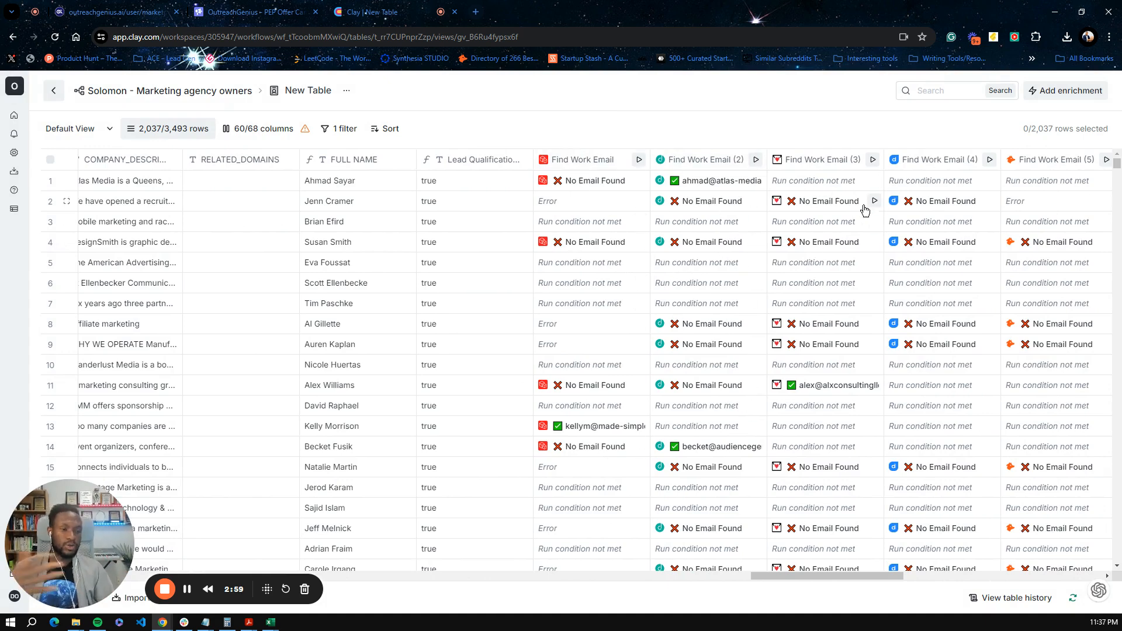
{"action": "left_click_drag", "start_coordinate": [790, 580], "coordinate": [952, 575]}
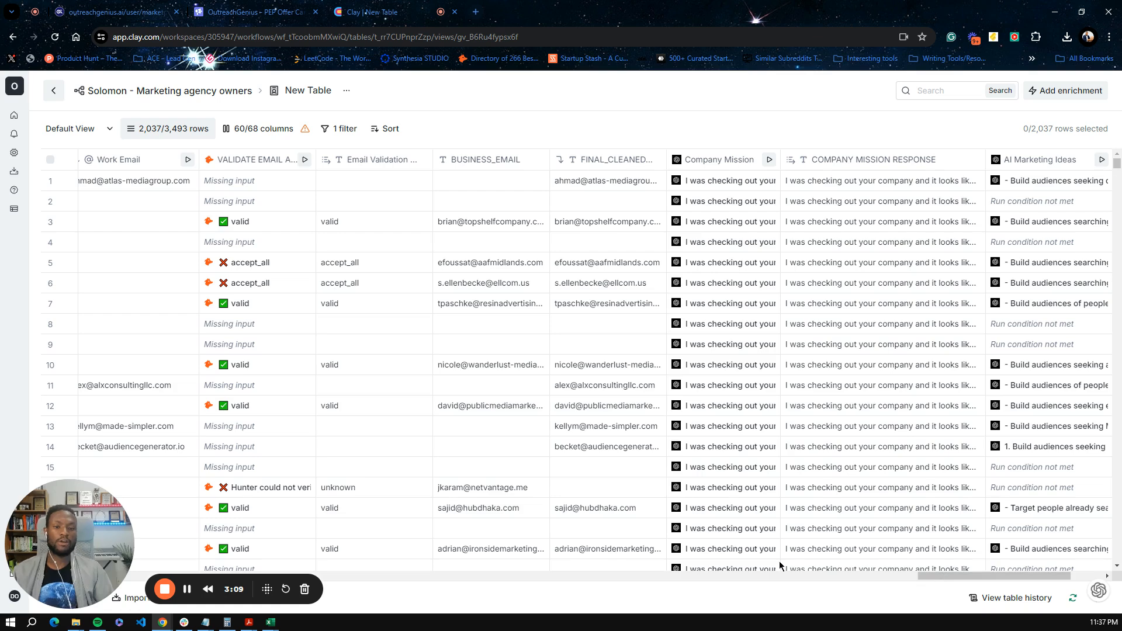
{"action": "left_click", "coordinate": [731, 161]}
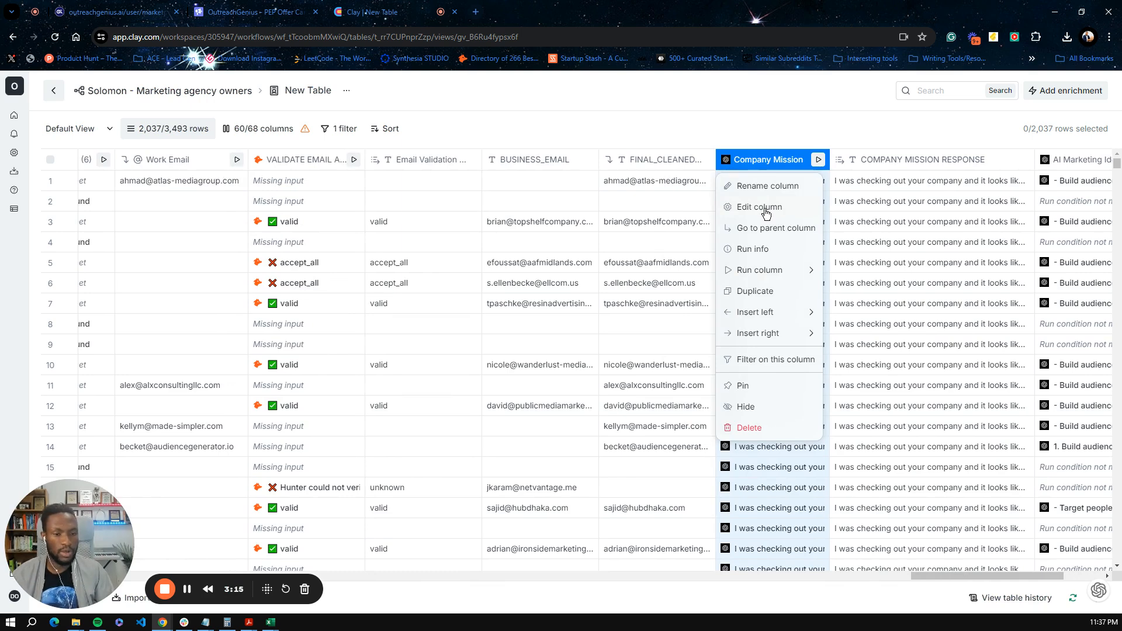
{"action": "left_click", "coordinate": [766, 213]}
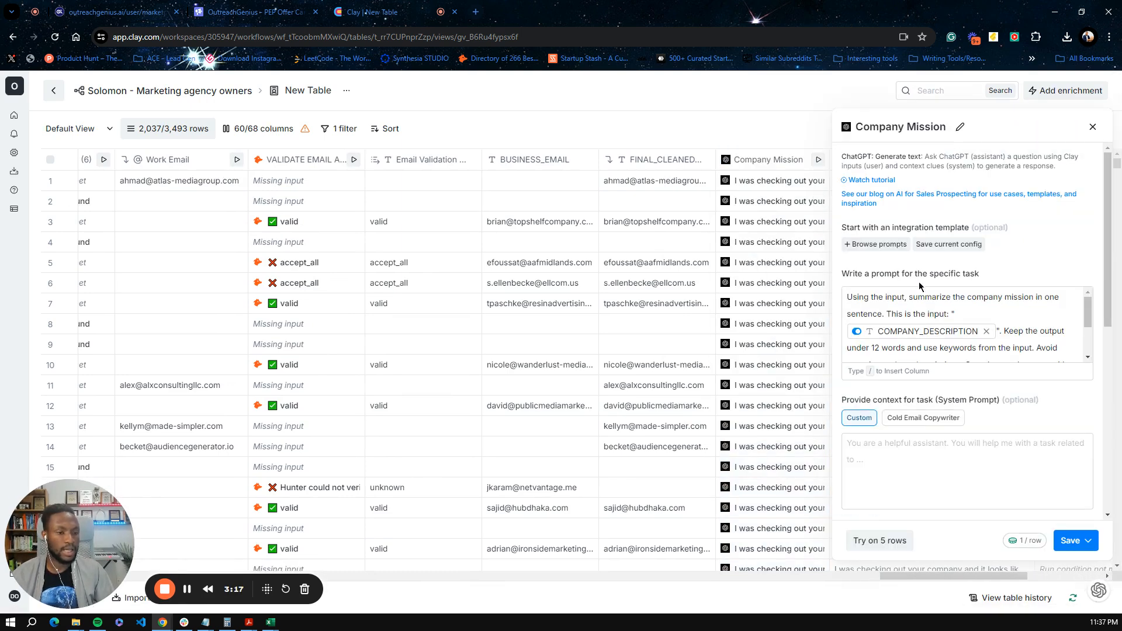
{"action": "left_click", "coordinate": [916, 342]}
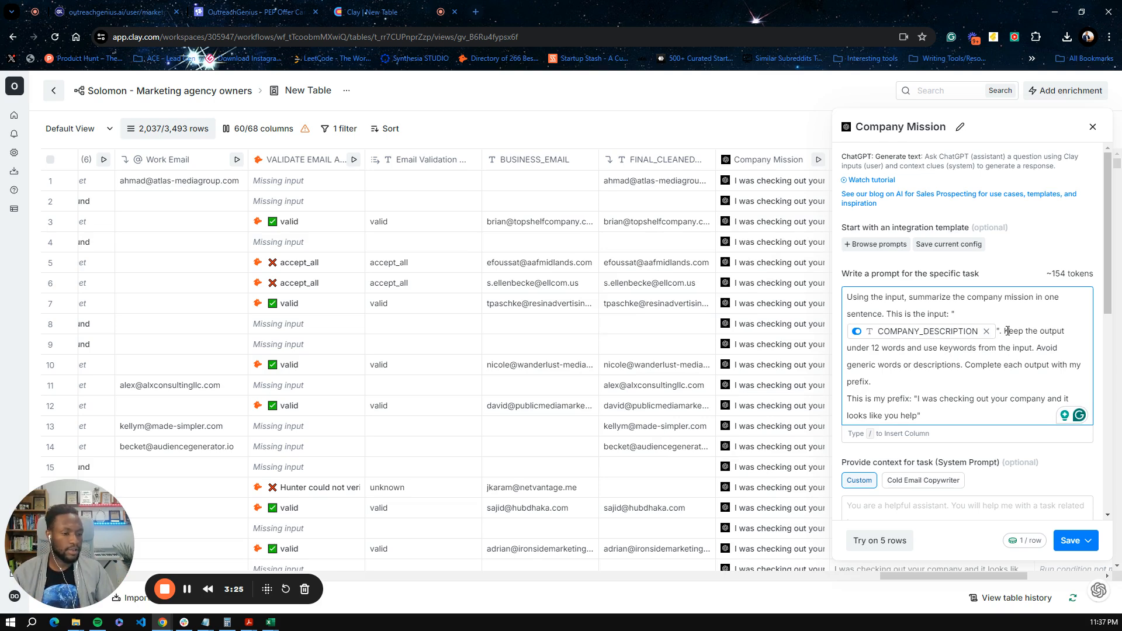
{"action": "left_click_drag", "start_coordinate": [1008, 331], "coordinate": [1013, 364]}
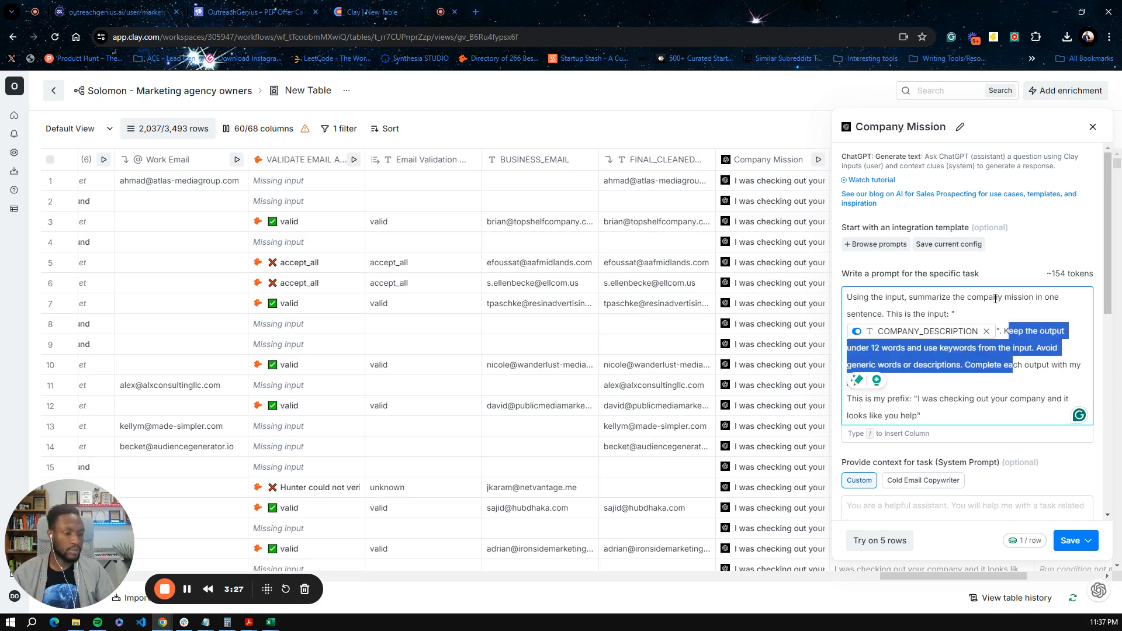
{"action": "left_click", "coordinate": [941, 406]}
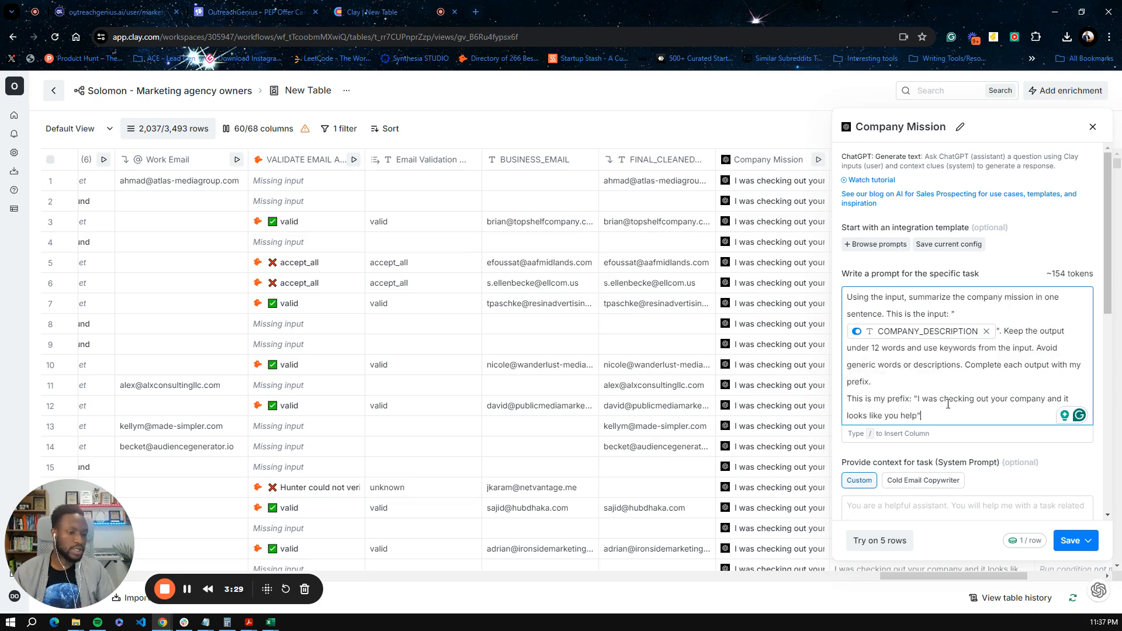
{"action": "left_click_drag", "start_coordinate": [917, 399], "coordinate": [922, 409]}
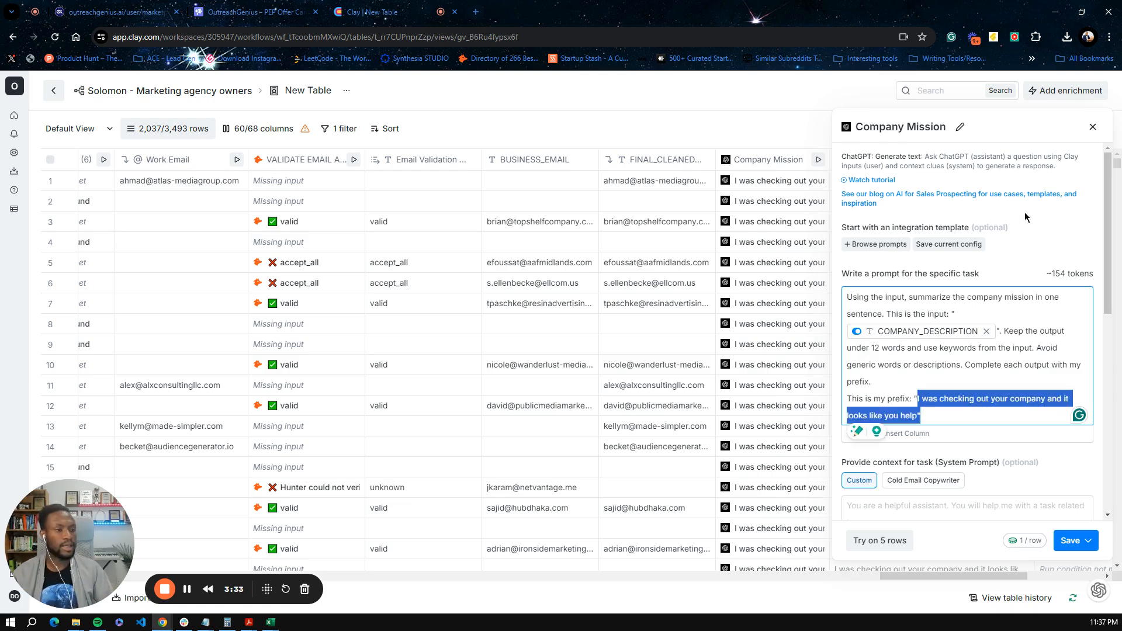
{"action": "left_click", "coordinate": [1093, 127]}
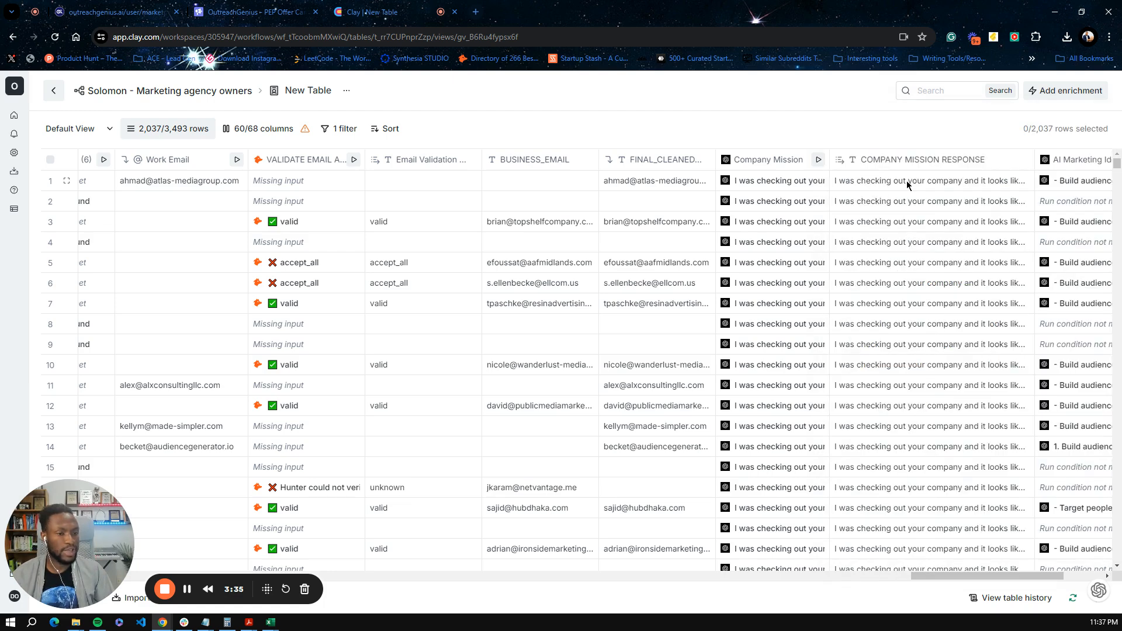
Read the full COMPANY MISSION RESPONSE text in rows 1 and 10 of the table
{"action": "left_click", "coordinate": [910, 180]}
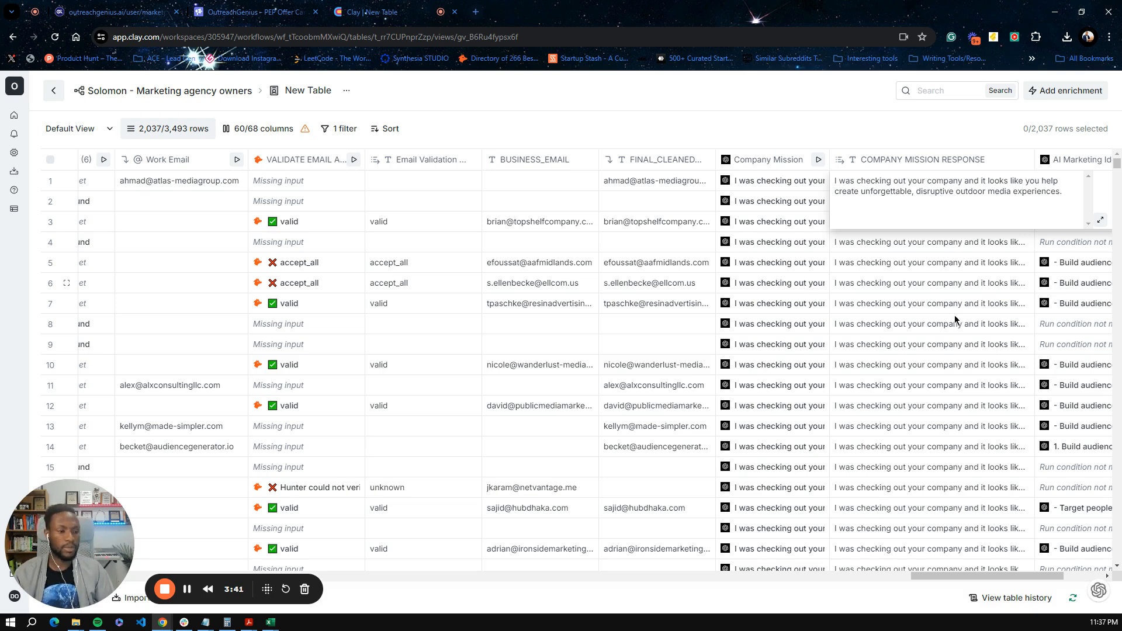
{"action": "left_click", "coordinate": [928, 366]}
{"action": "triple_click", "coordinate": [907, 370]}
{"action": "left_click", "coordinate": [1030, 372]}
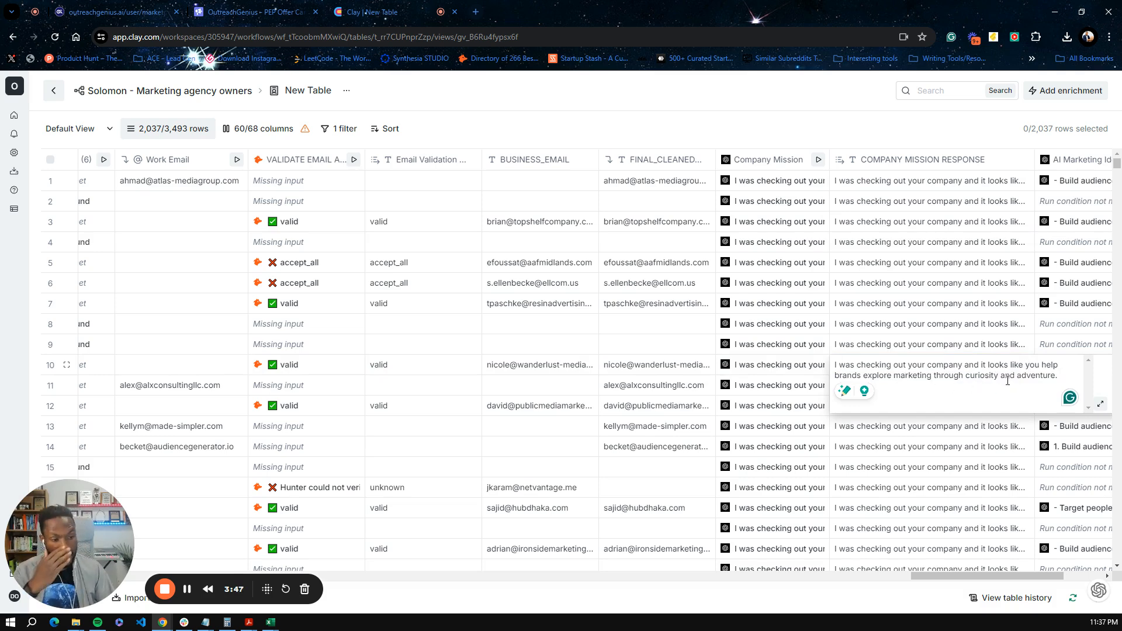
{"action": "key", "text": "Escape"}
Switch back to the Smartlead campaign and select the {{AI_Marketing_Ideas_Response}} variable in the first email variant
{"action": "left_click_drag", "start_coordinate": [967, 580], "coordinate": [1004, 581]}
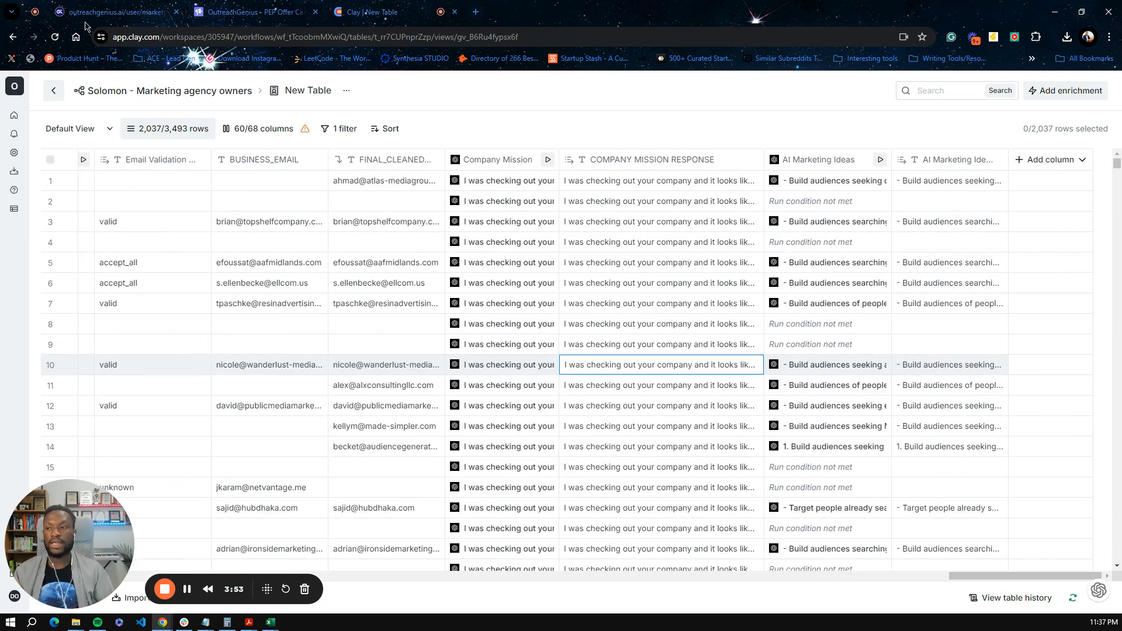
{"action": "left_click", "coordinate": [248, 14]}
{"action": "left_click_drag", "start_coordinate": [320, 240], "coordinate": [213, 240]}
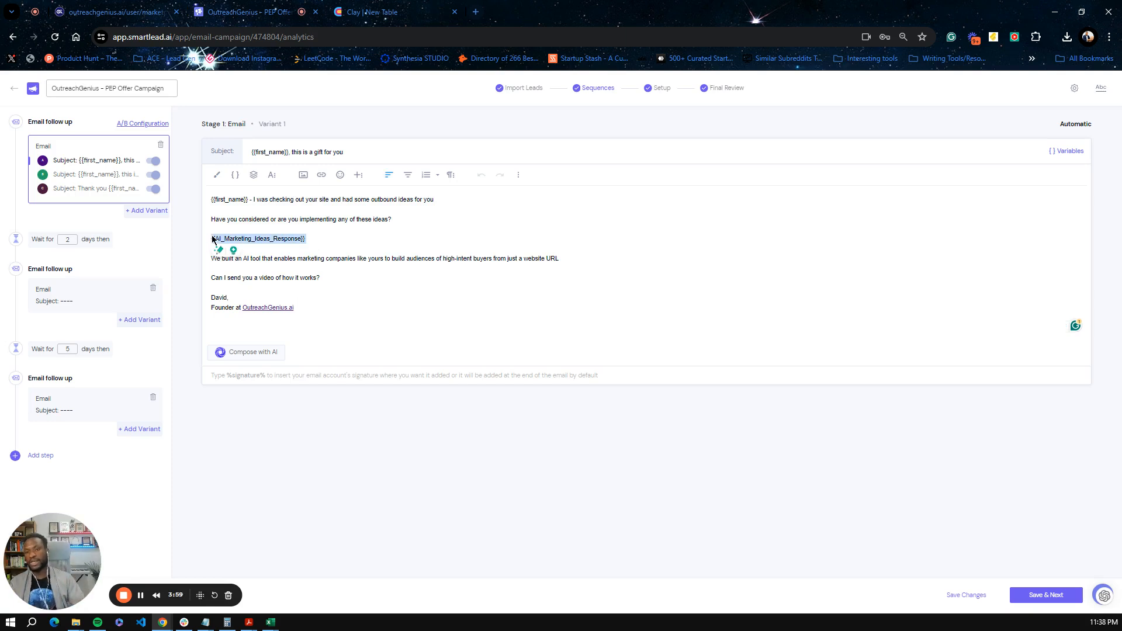
Switch to the Clay table, review the AI Marketing Ideas column's ChatGPT prompt, and read the full AI marketing ideas response in row 1
{"action": "left_click", "coordinate": [374, 10]}
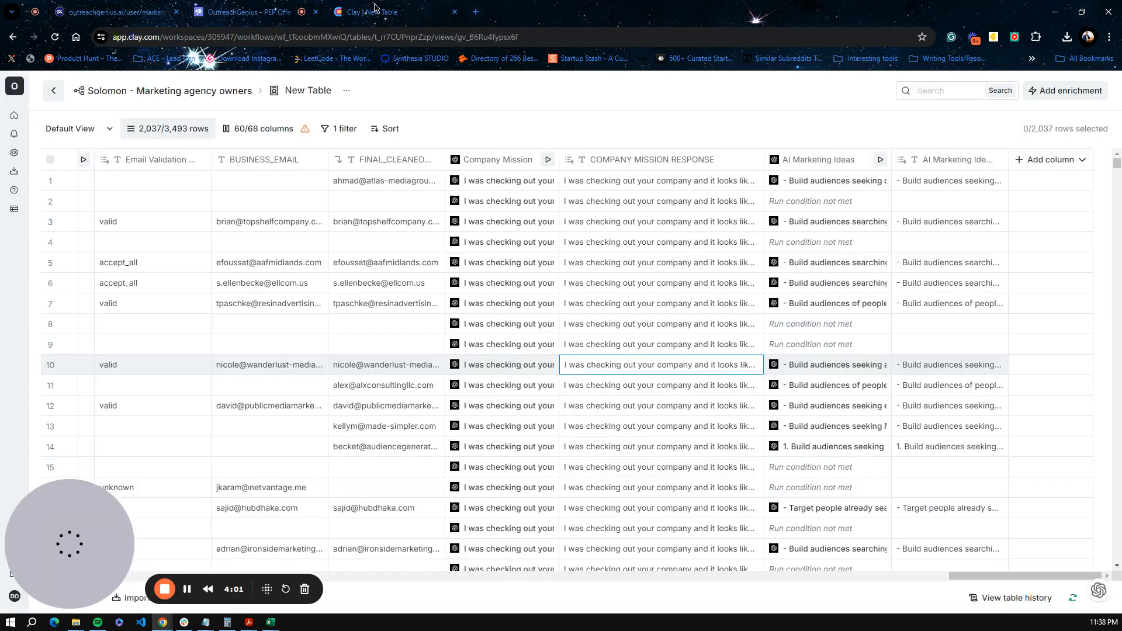
{"action": "left_click", "coordinate": [834, 161]}
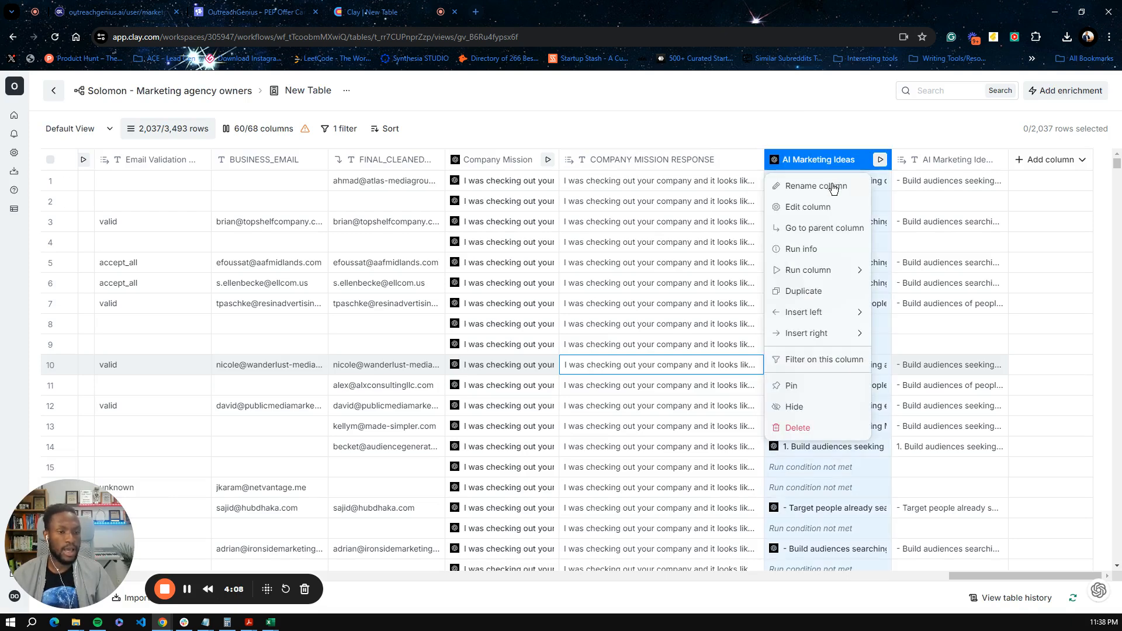
{"action": "left_click", "coordinate": [821, 213]}
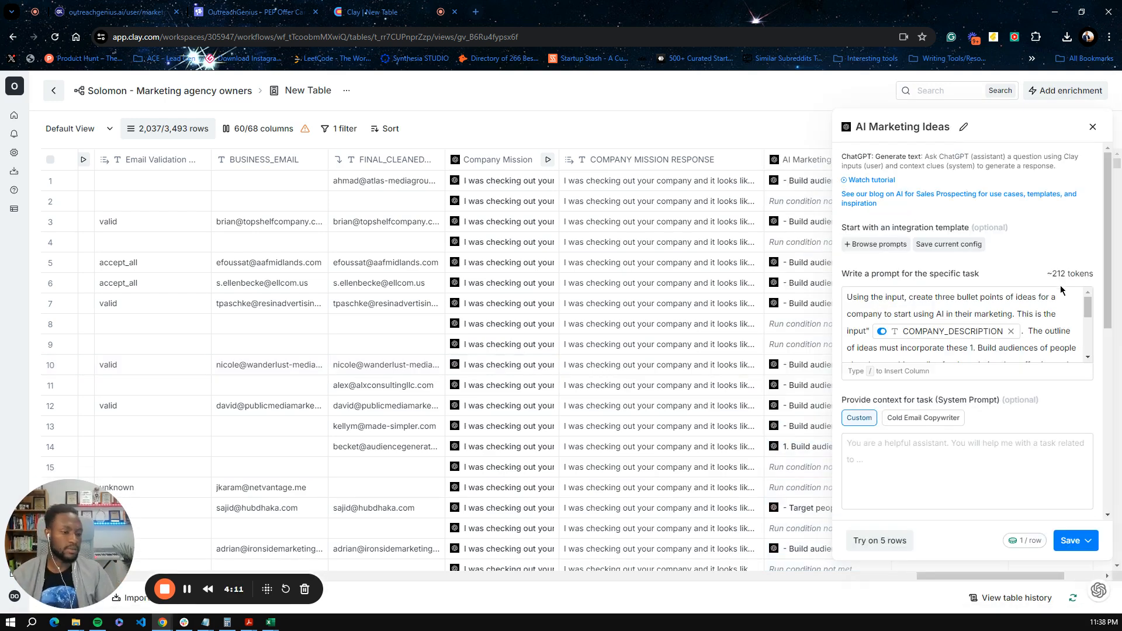
{"action": "left_click", "coordinate": [1037, 313]}
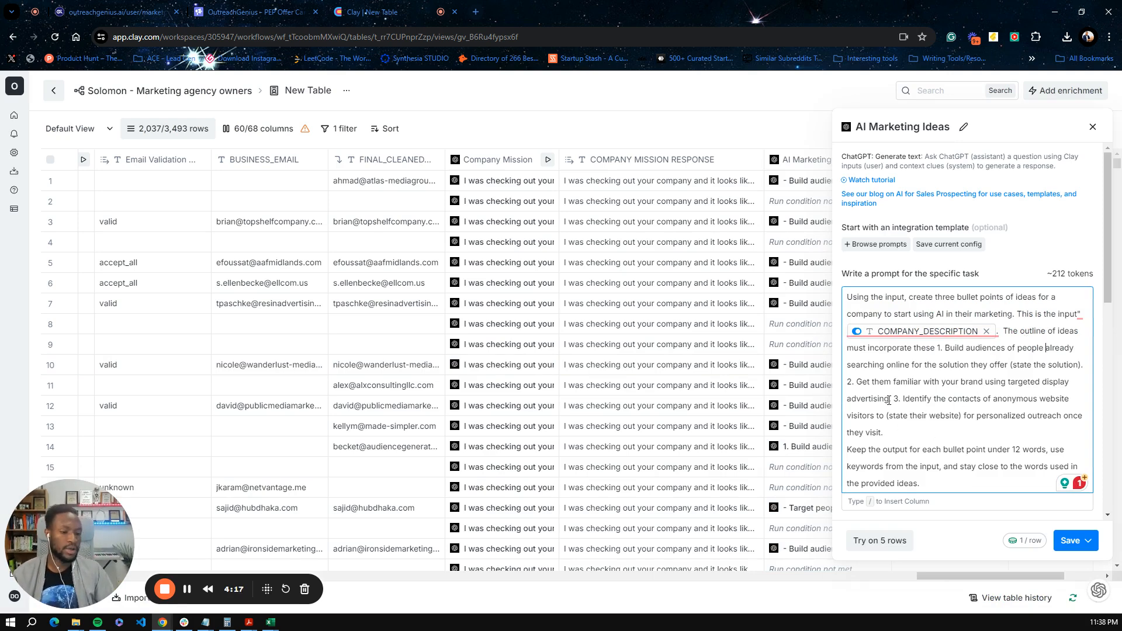
{"action": "scroll", "coordinate": [886, 365], "scroll_direction": "down", "scroll_amount": 1}
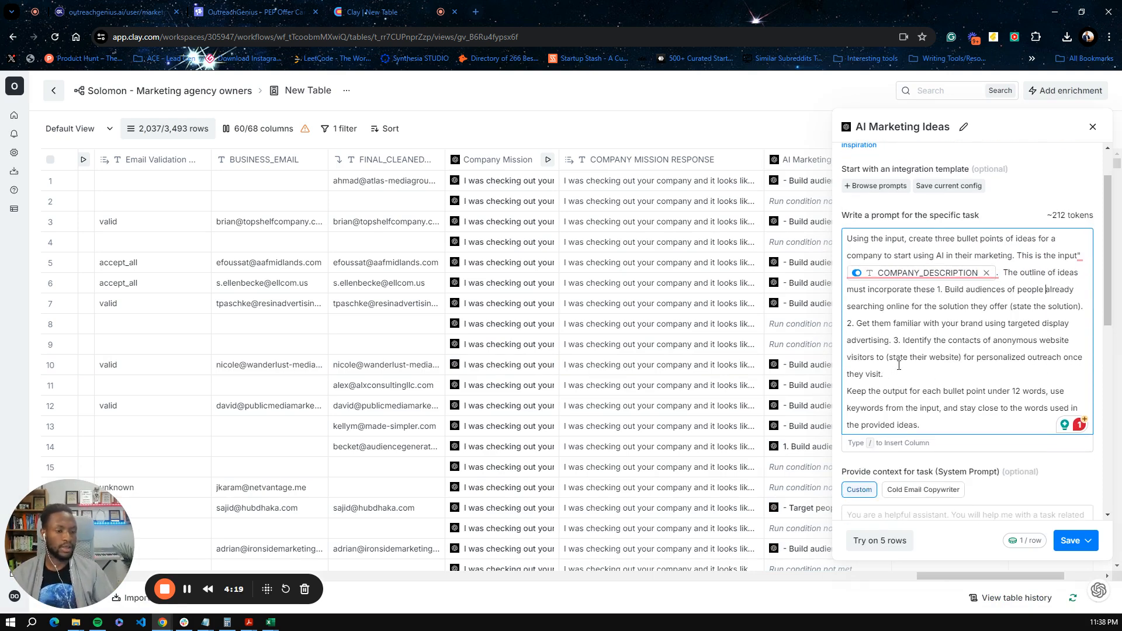
{"action": "scroll", "coordinate": [962, 217], "scroll_direction": "up", "scroll_amount": 1}
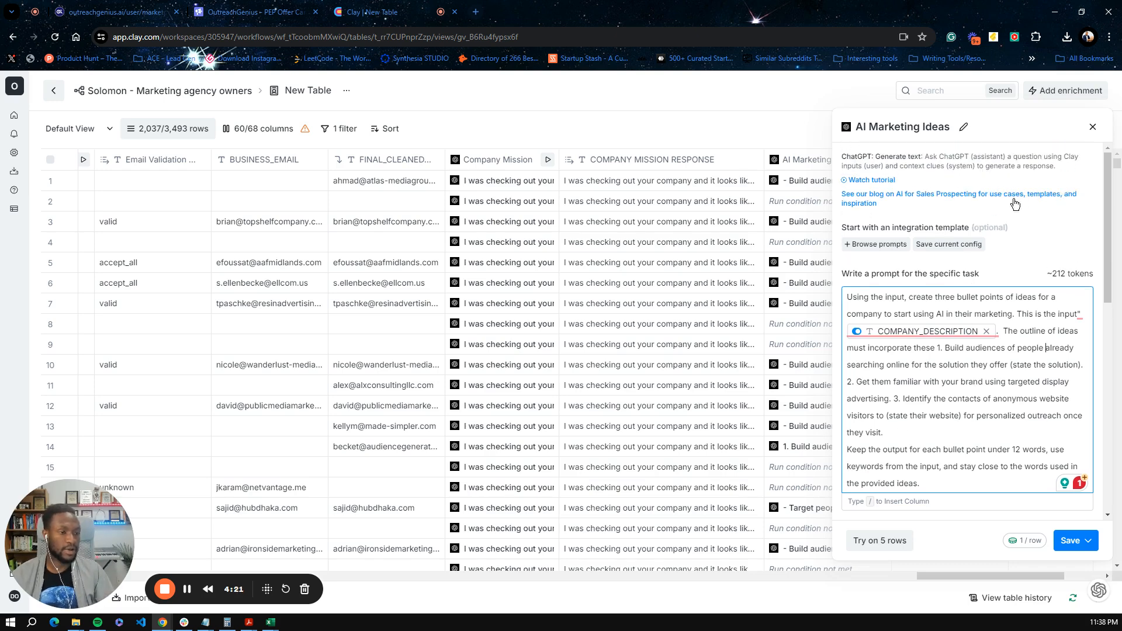
{"action": "left_click", "coordinate": [1092, 127]}
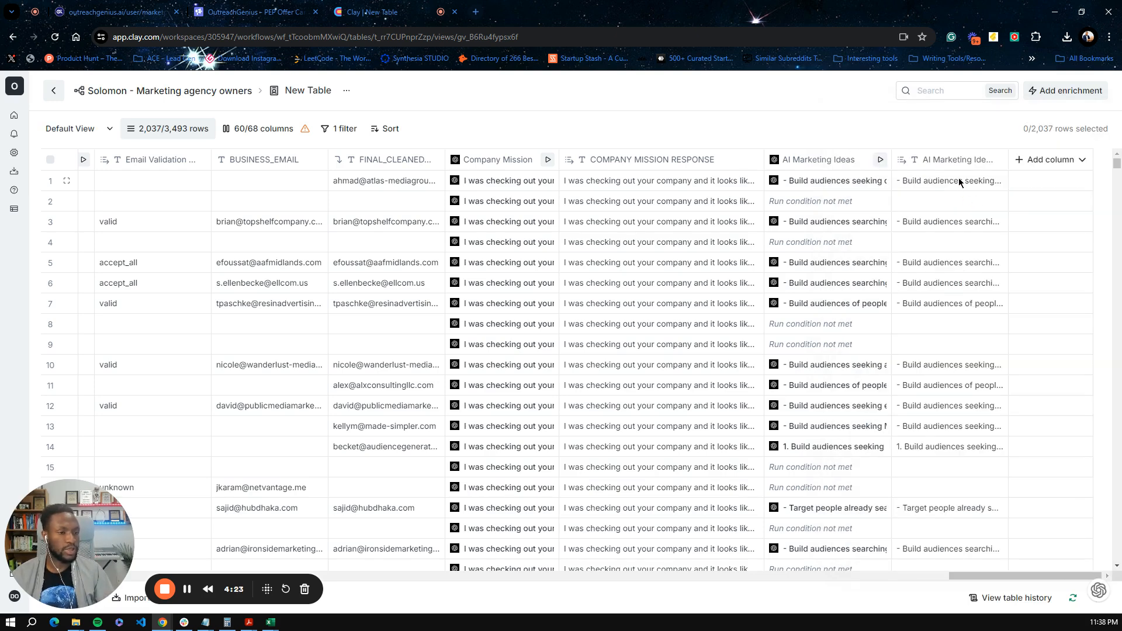
{"action": "left_click", "coordinate": [960, 182]}
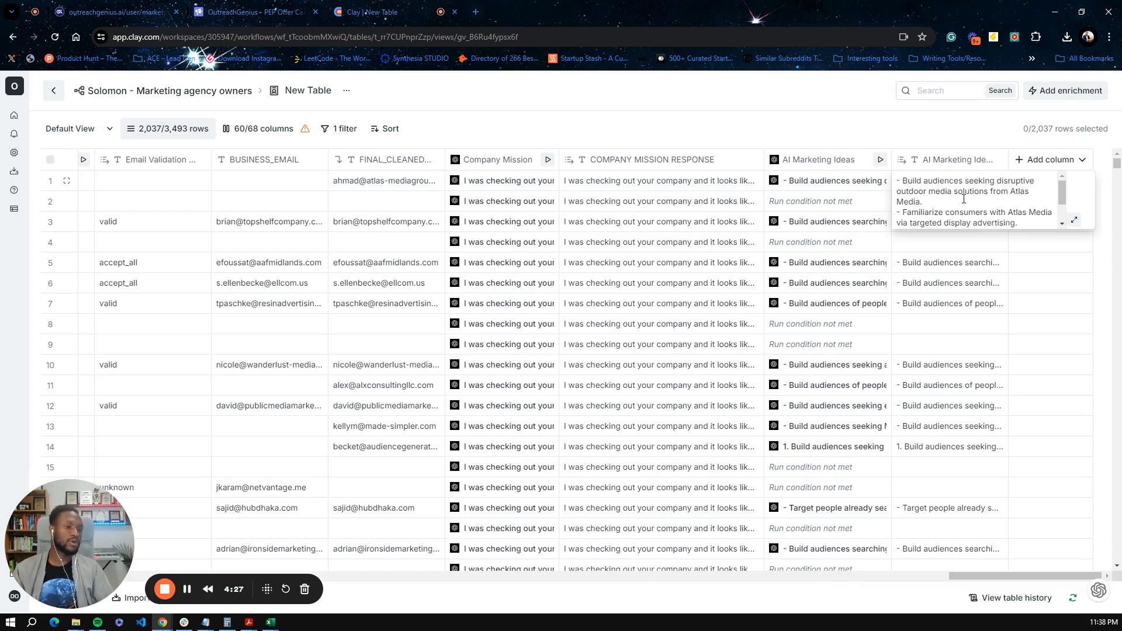
{"action": "scroll", "coordinate": [967, 202], "scroll_direction": "down", "scroll_amount": 1}
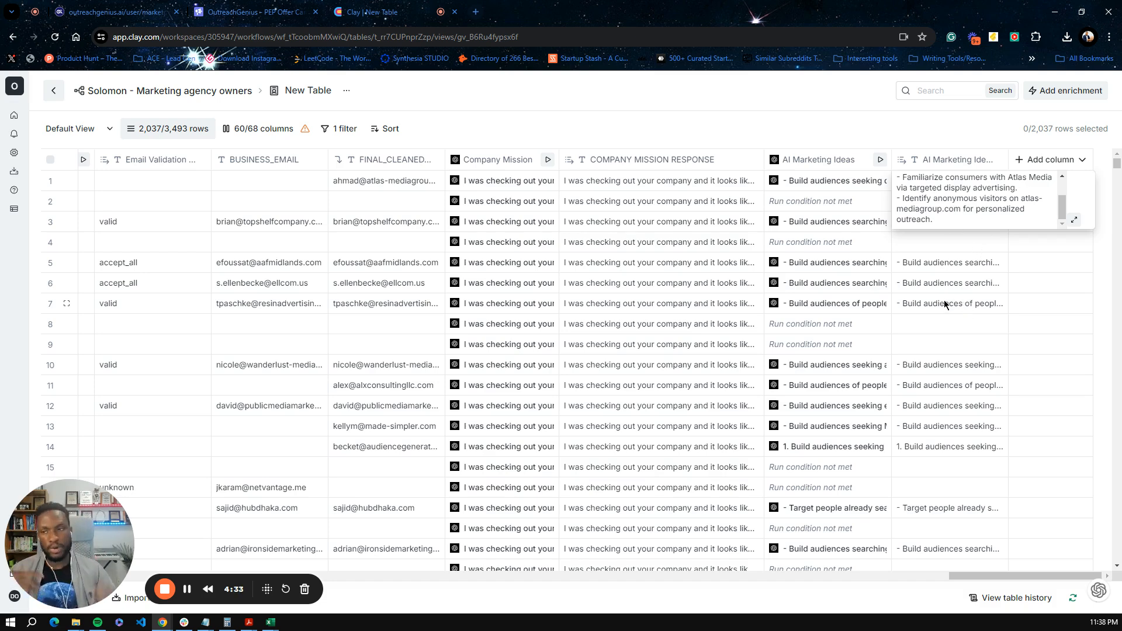
Switch back to the Smartlead campaign, go to its Final Review, and examine the first lead's email subject and personalised marketing ideas
{"action": "left_click", "coordinate": [272, 12]}
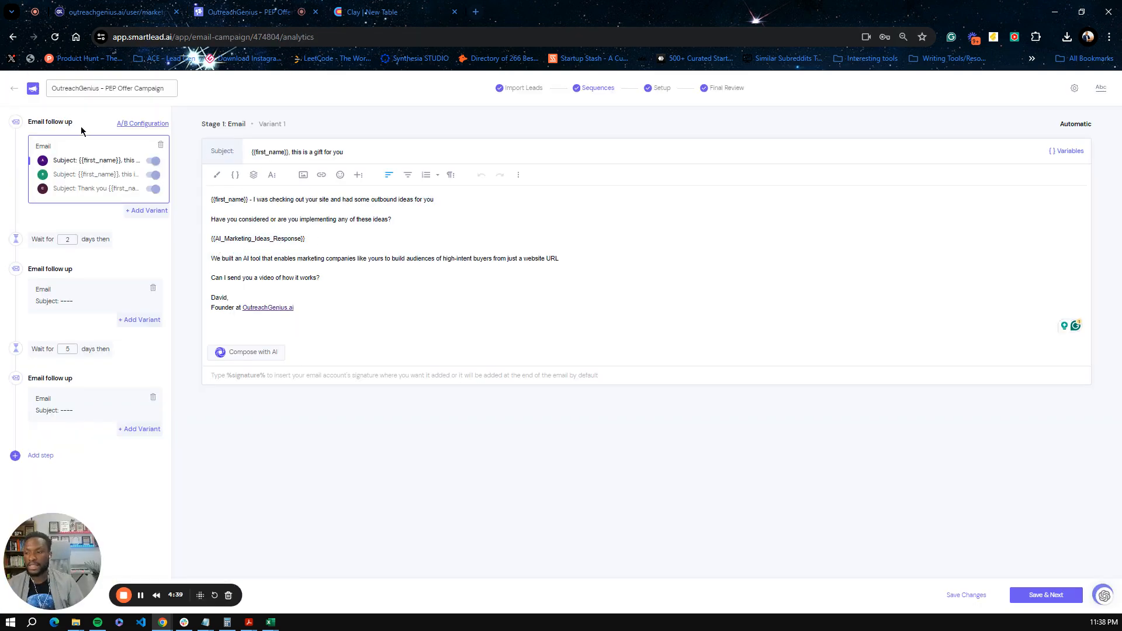
{"action": "left_click", "coordinate": [716, 93]}
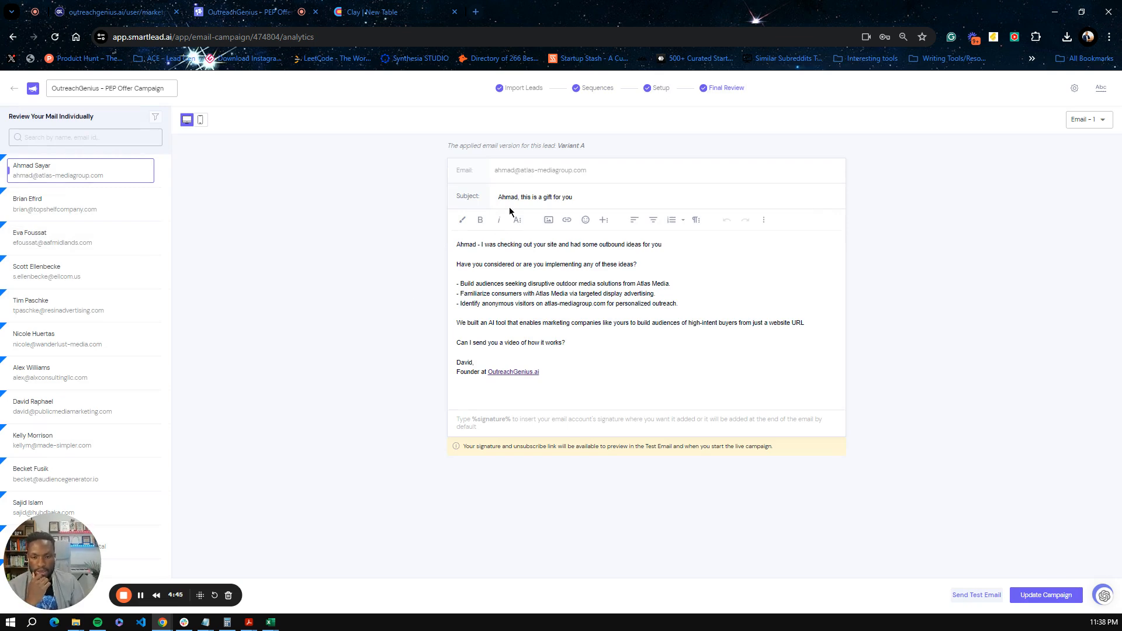
{"action": "triple_click", "coordinate": [502, 197]}
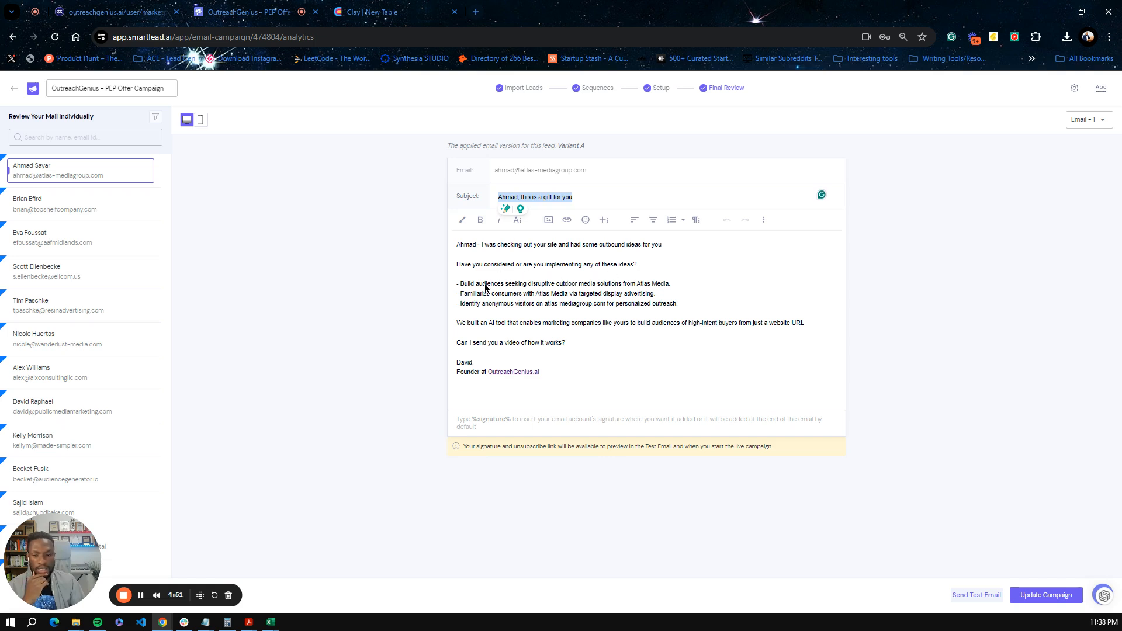
{"action": "left_click_drag", "start_coordinate": [528, 287], "coordinate": [635, 286]}
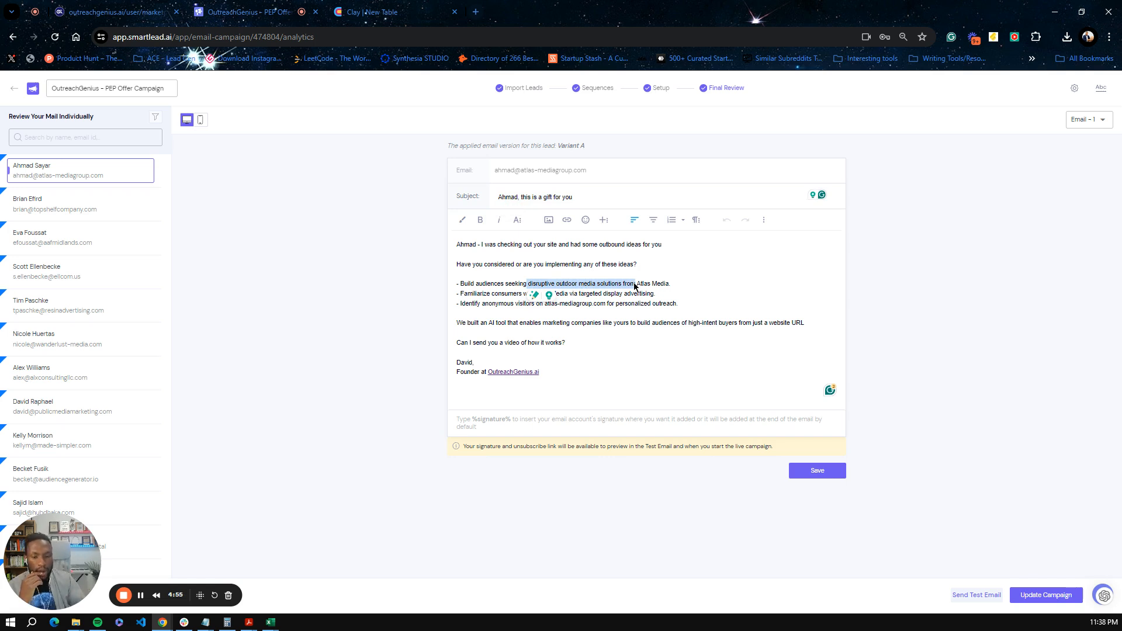
{"action": "left_click", "coordinate": [655, 305]}
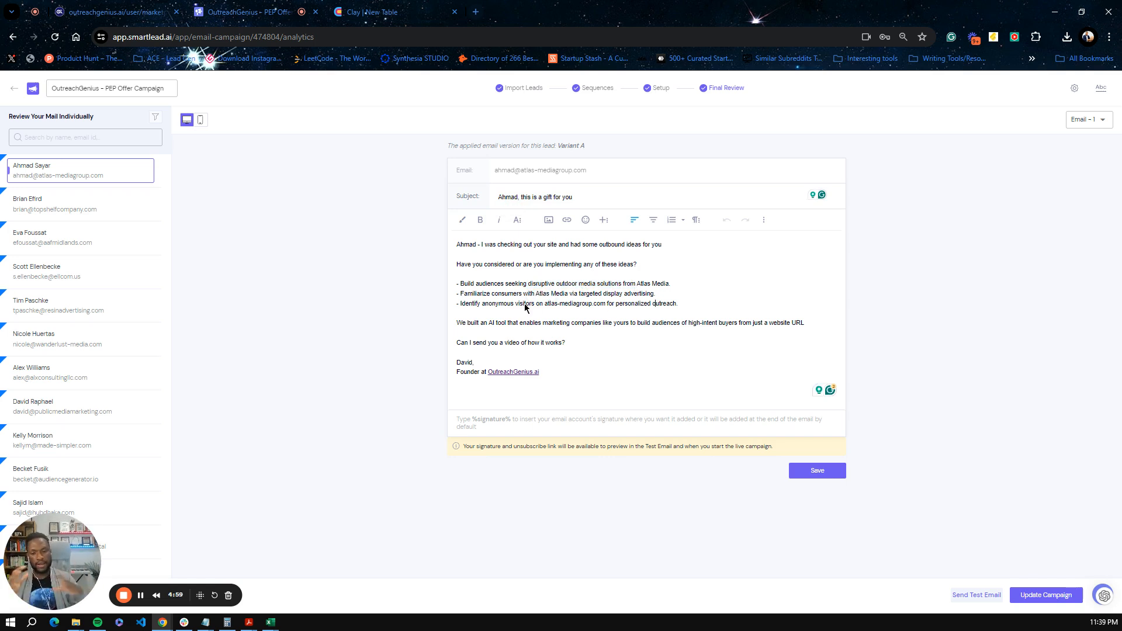
Preview the emails for the fourth and eighth leads in the review list, and examine the eighth lead's personalised opening line
{"action": "left_click", "coordinate": [110, 280]}
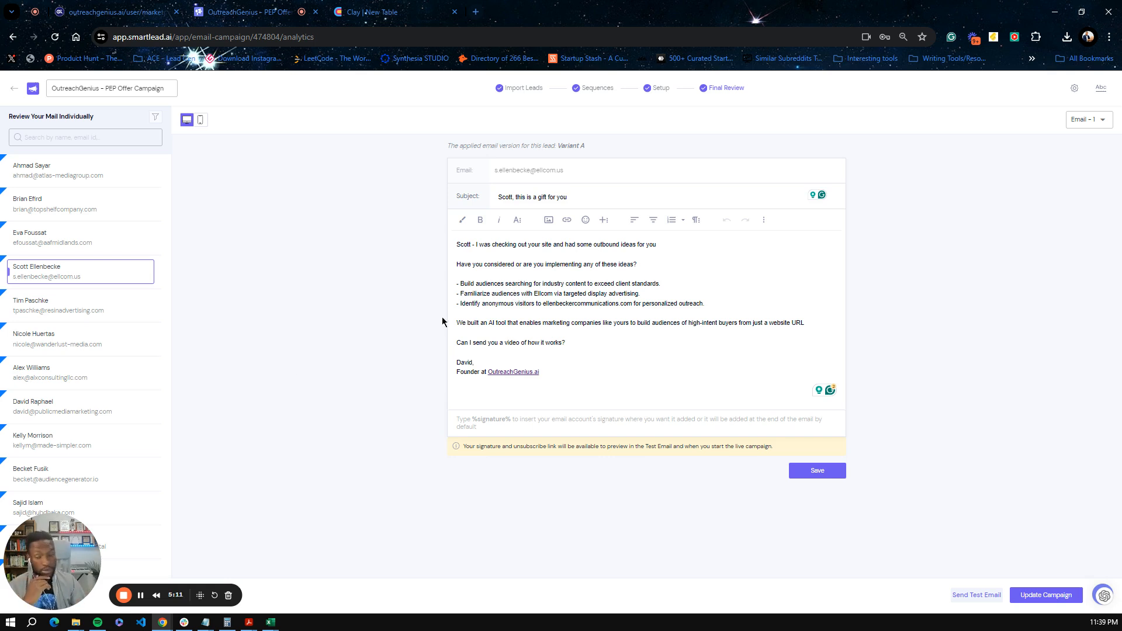
{"action": "left_click", "coordinate": [73, 416]}
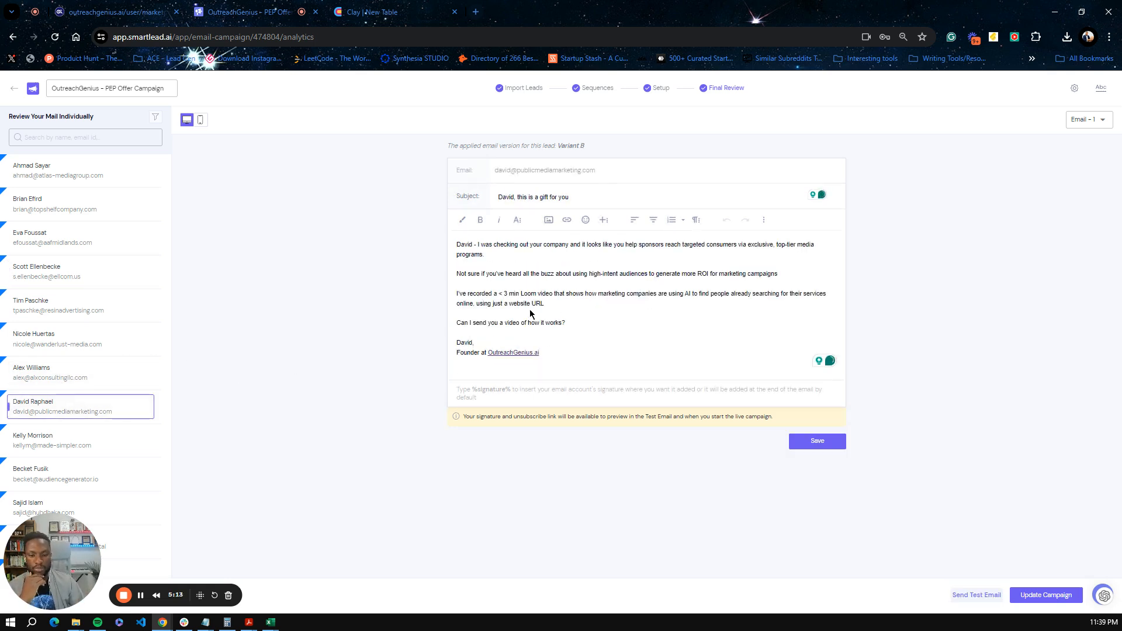
{"action": "triple_click", "coordinate": [499, 254]}
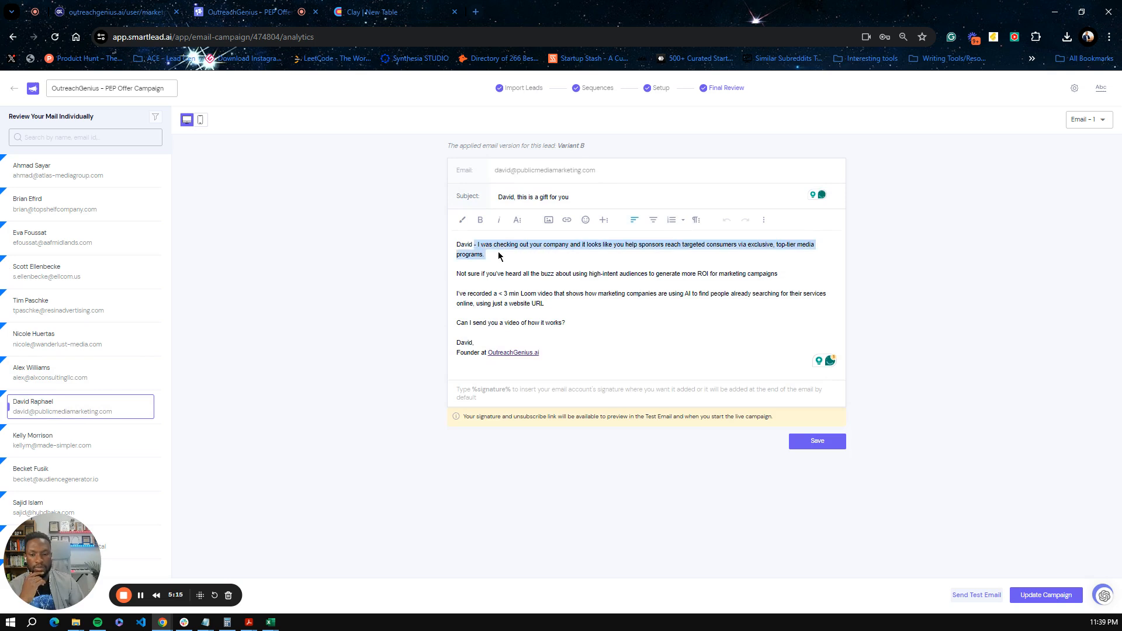
{"action": "left_click", "coordinate": [487, 248]}
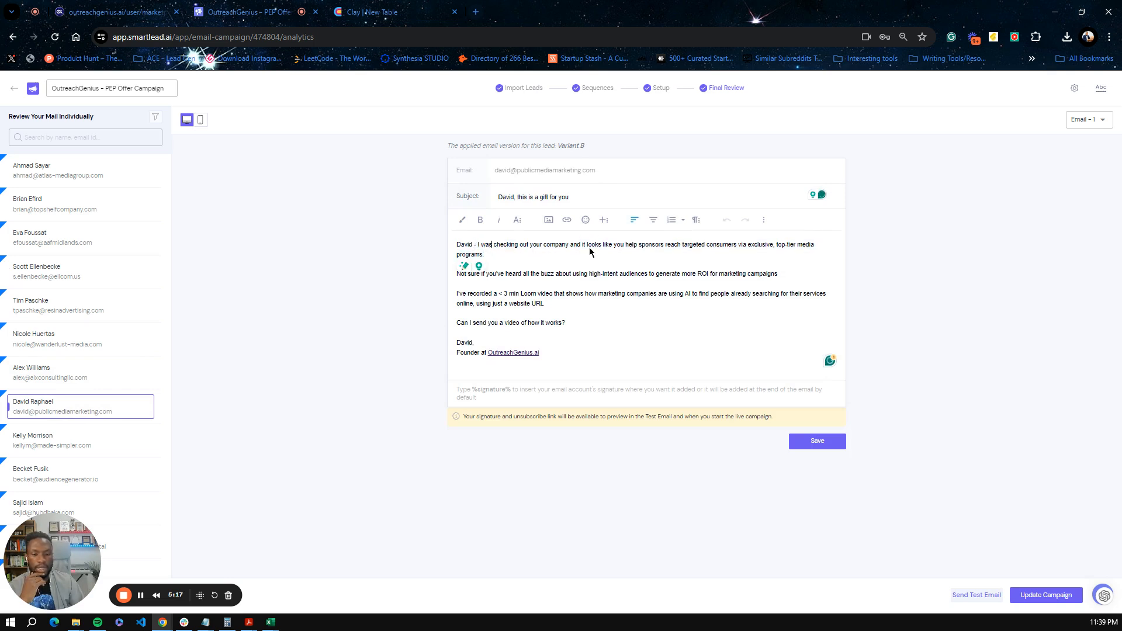